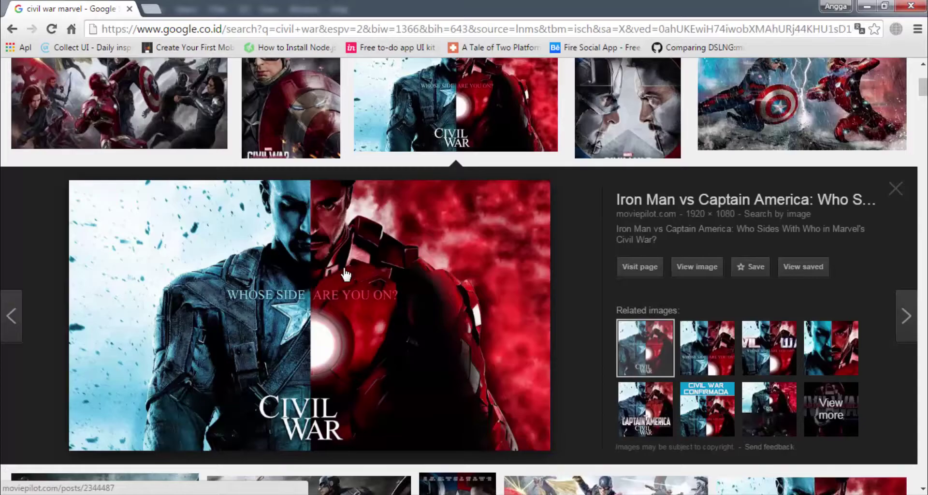
Scroll the civil war marvel results to the Iron Man vs Captain America 1920 × 1080 preview.
scroll(345, 274, up, 5)
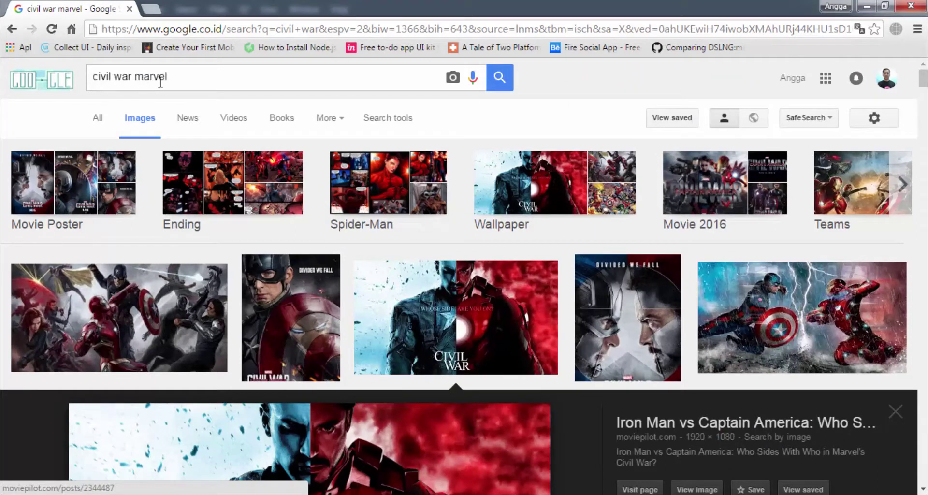
scroll(284, 238, down, 2)
scroll(285, 238, down, 3)
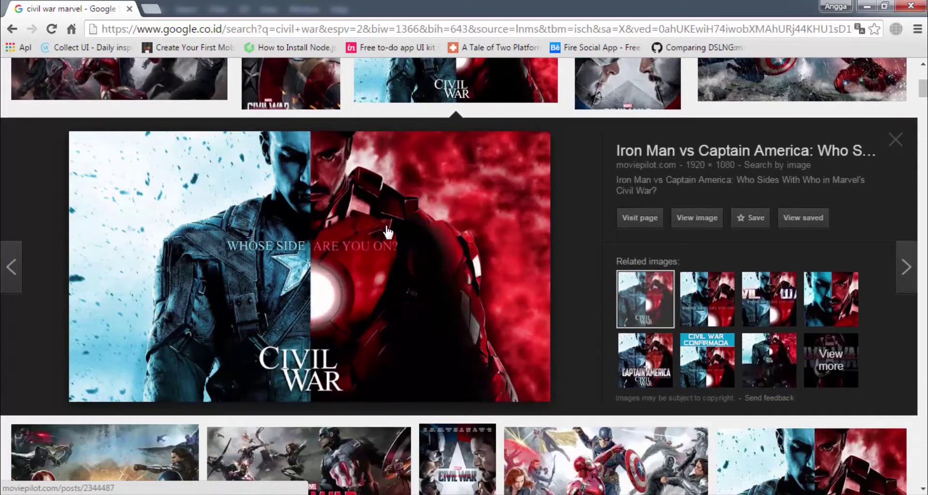
Save the Iron Man vs Captain America poster to Pictures as 'civil war 2016'.
right_click(315, 217)
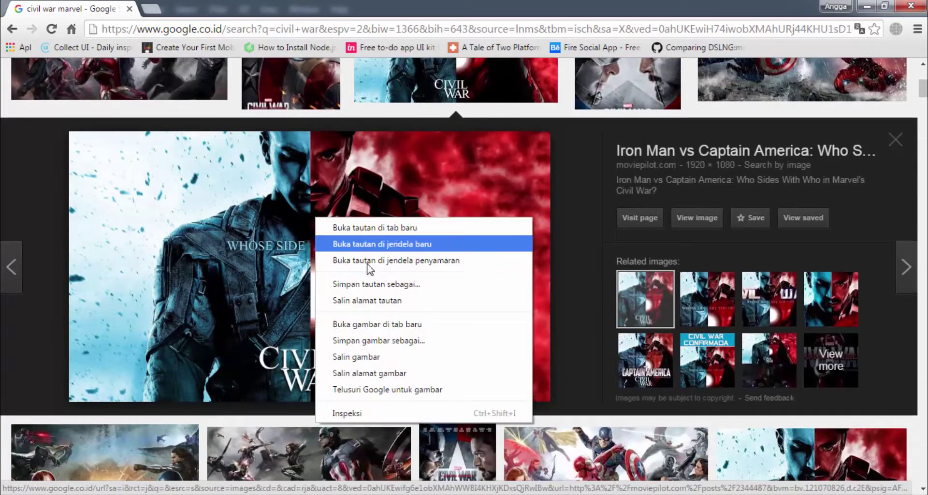
click(364, 340)
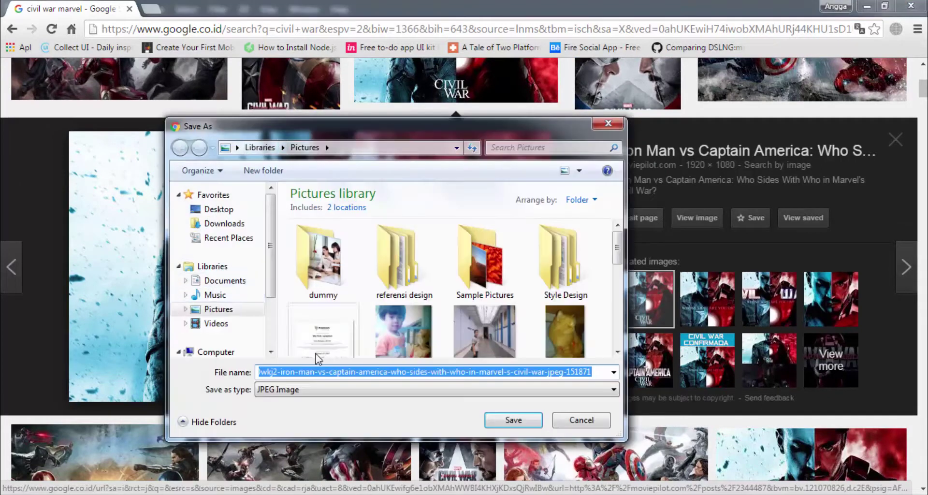
text(civi)
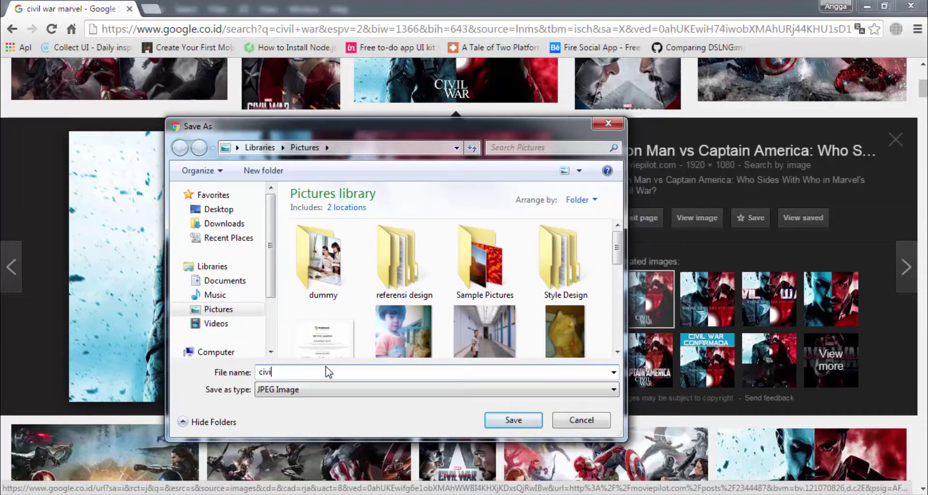
key(BackSpace)
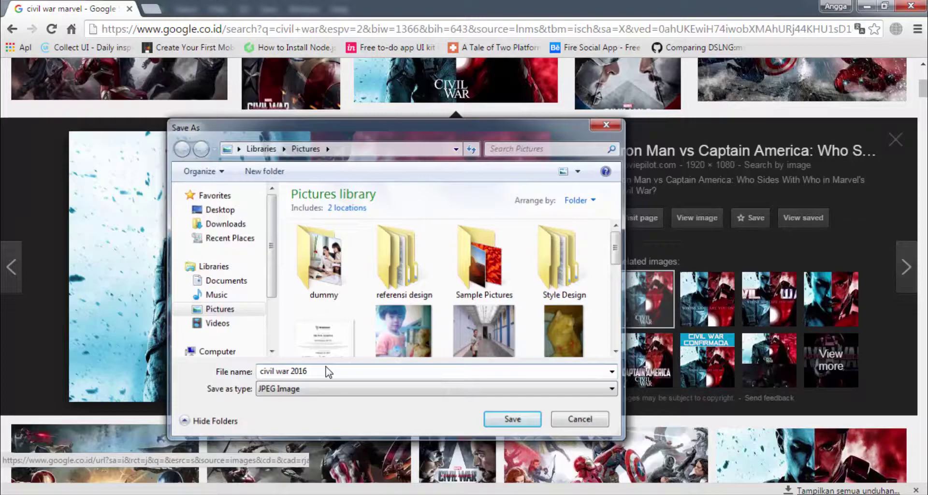
key(Return)
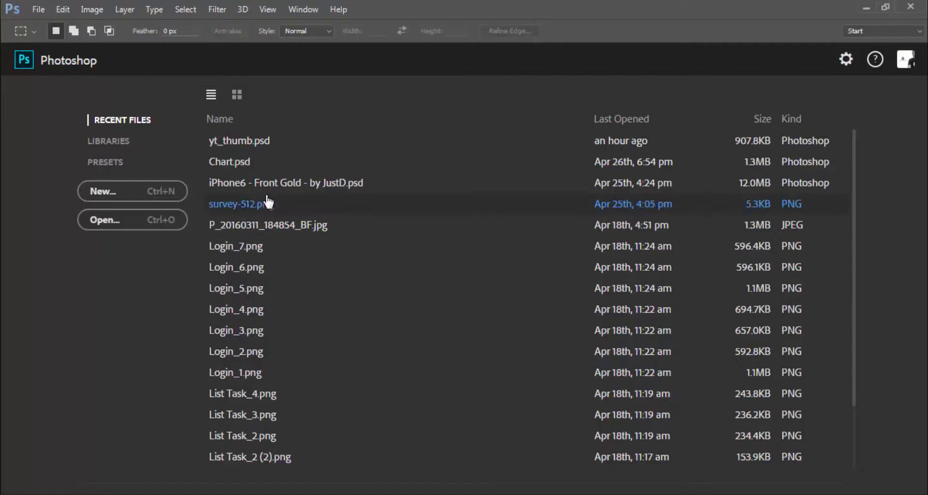
Create a custom 500 × 500 px Photoshop document with a white background.
click(39, 13)
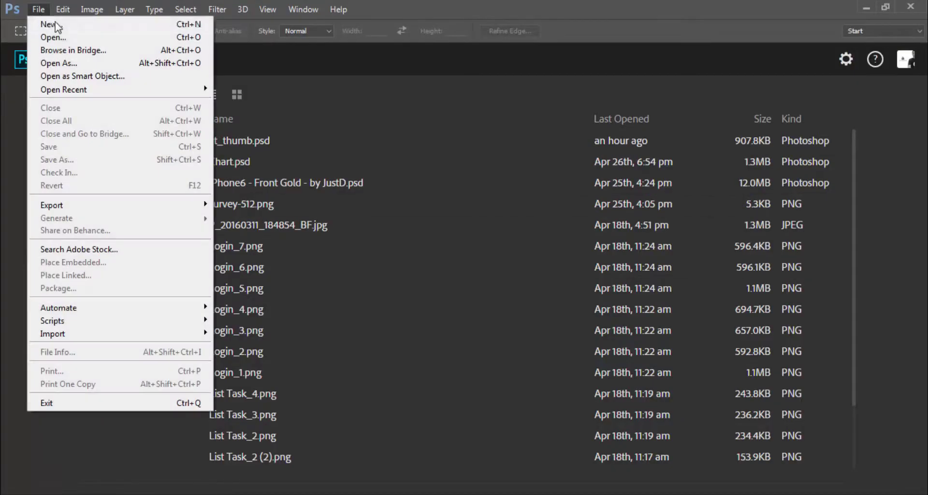
click(445, 123)
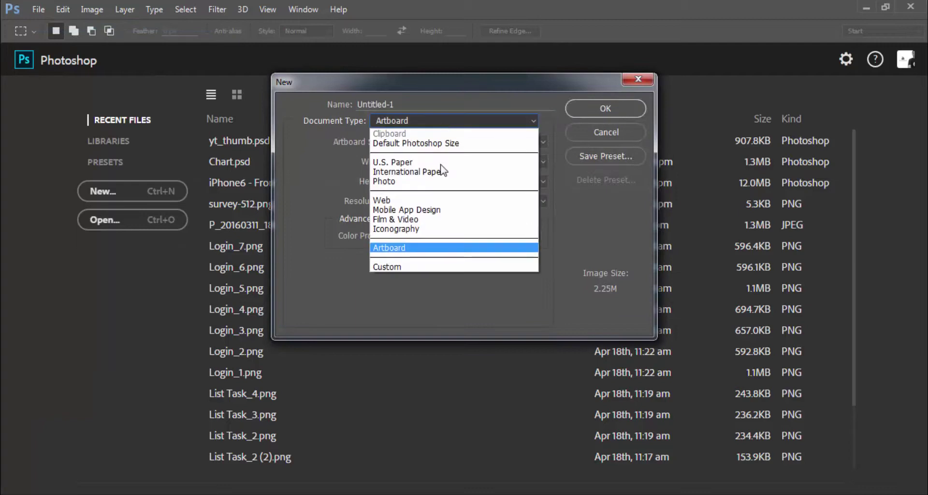
click(408, 267)
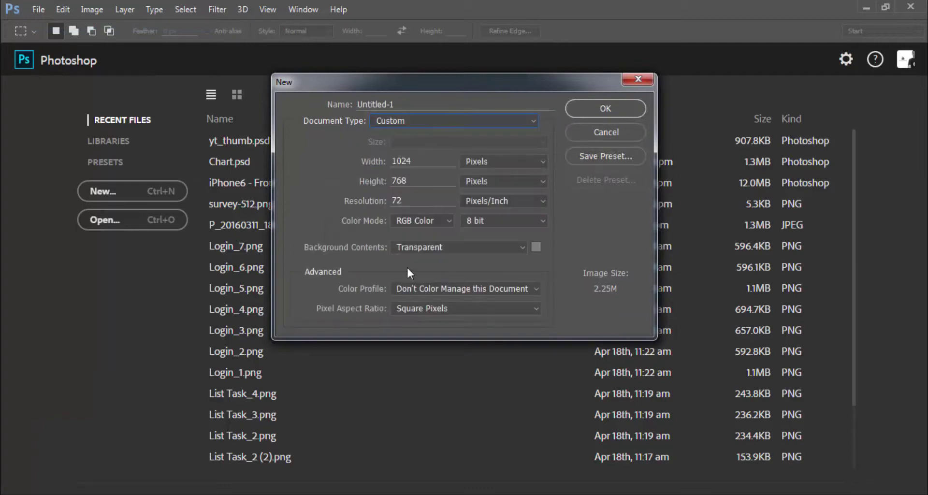
drag(447, 165, 377, 164)
text(500)
key(Tab)
text(500)
click(517, 246)
click(418, 254)
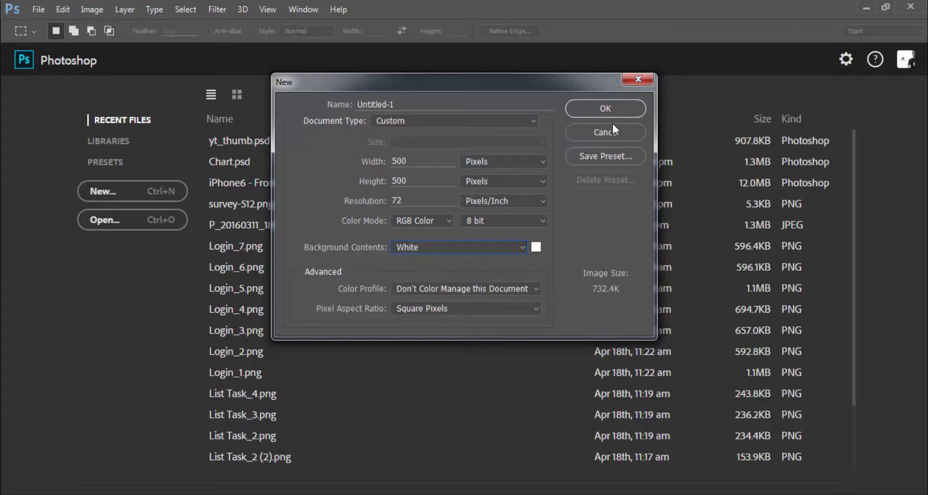
click(611, 107)
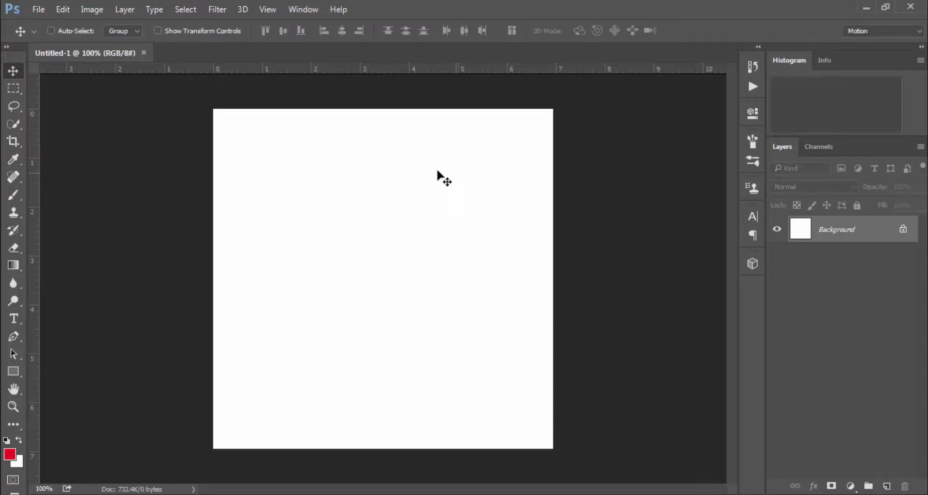
Add the CIVIL WAR MARVEL text on the canvas and colour it black.
click(22, 318)
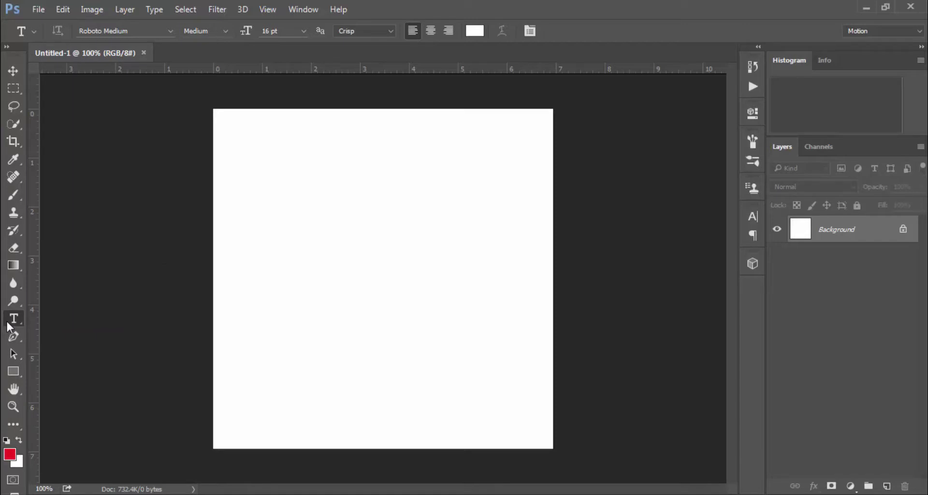
click(311, 238)
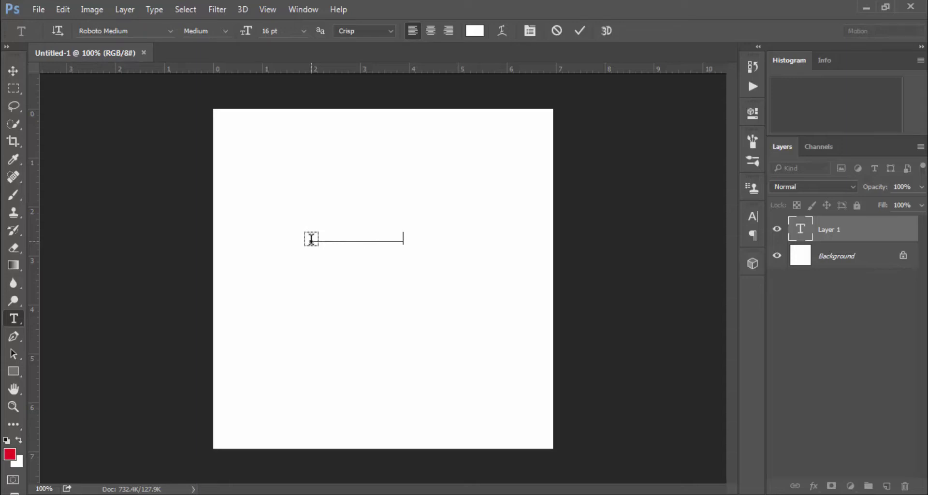
key(ctrl+a)
click(474, 30)
drag(620, 249, 540, 426)
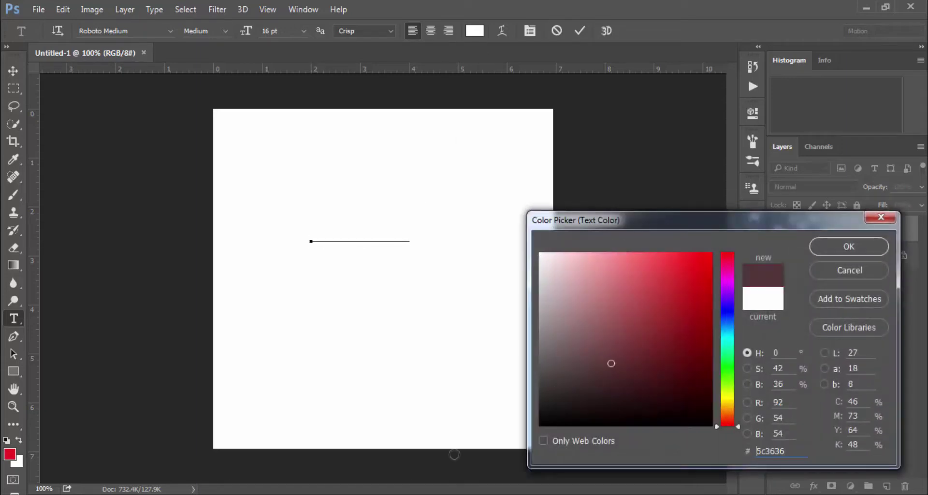
click(811, 242)
Set the title to 60 pt Roboto Bold, commit it, and move it up and left.
click(301, 31)
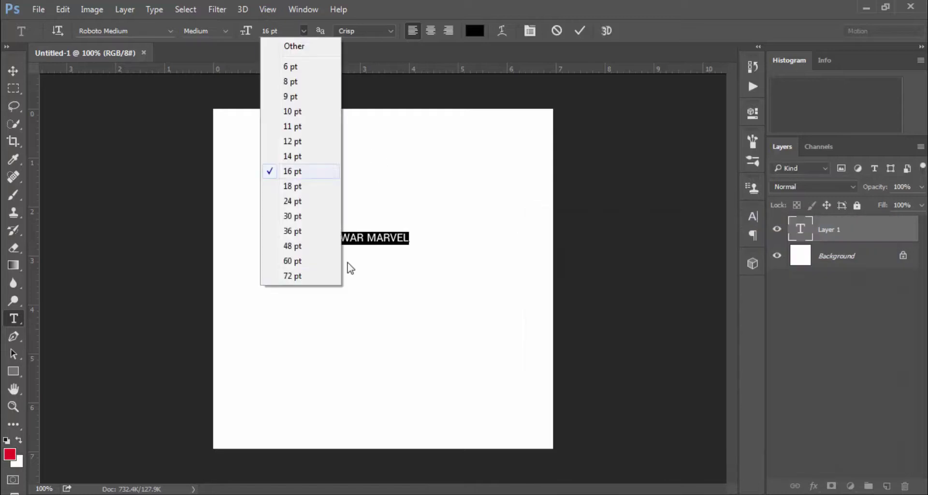
click(312, 274)
click(304, 31)
click(290, 260)
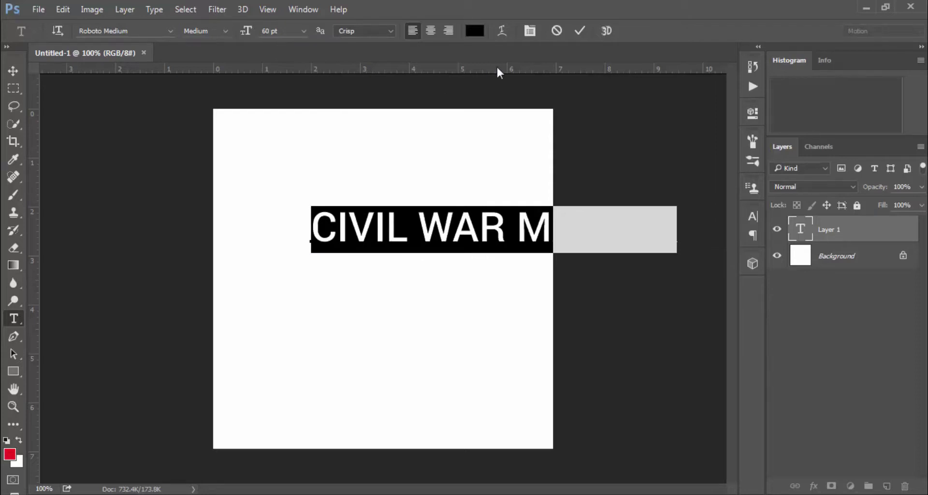
click(229, 32)
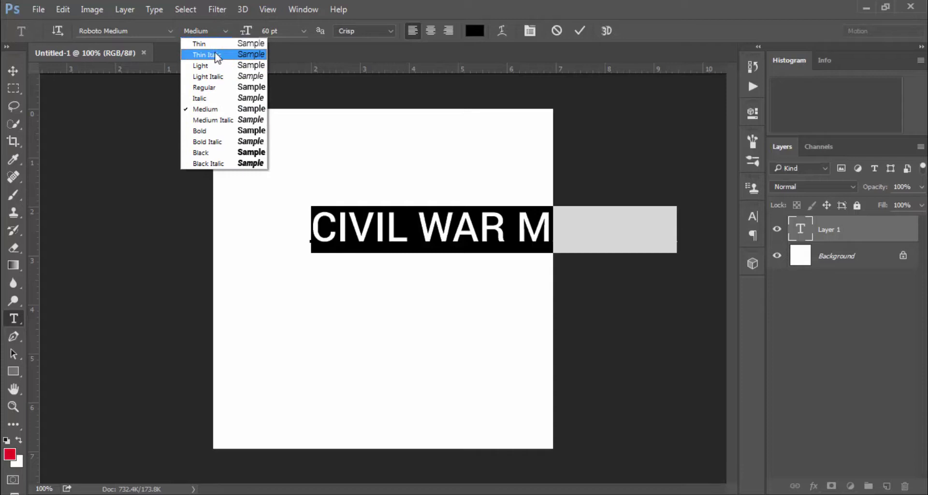
click(203, 131)
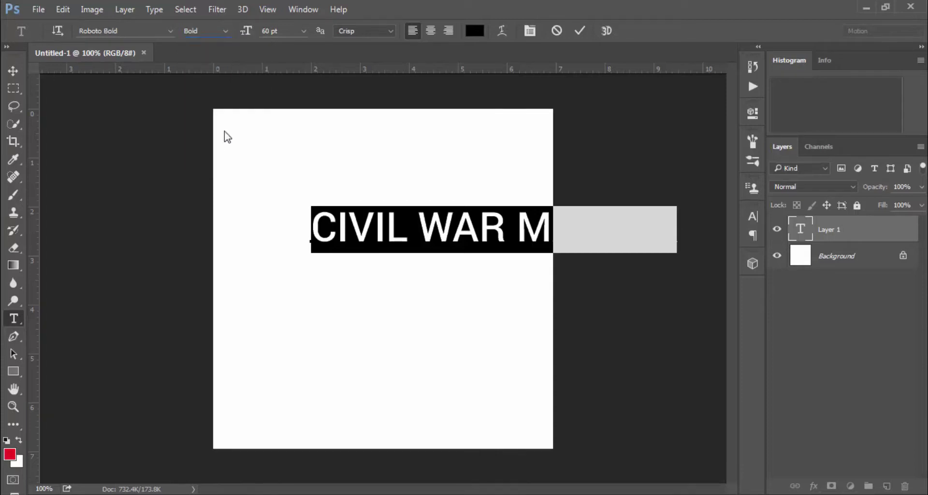
click(579, 31)
key(v)
mouse_move(490, 248)
mouse_down()
mouse_move(399, 220)
mouse_move(412, 220)
mouse_up()
Break MARVEL onto a second line and set the title's line spacing to Auto.
key(t)
click(432, 205)
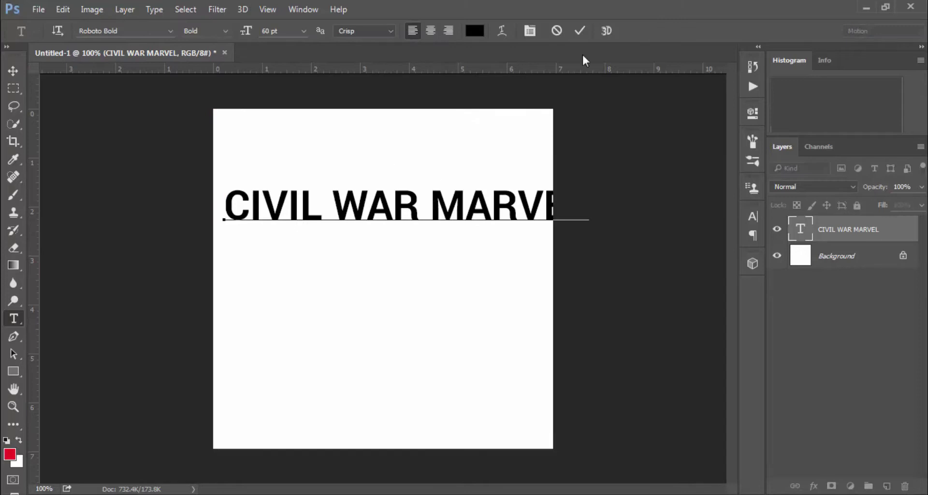
key(Return)
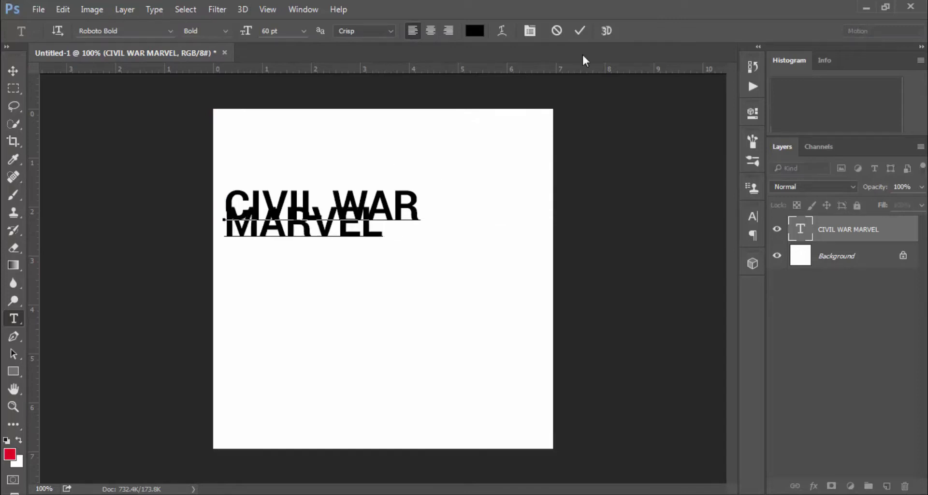
key(ctrl)
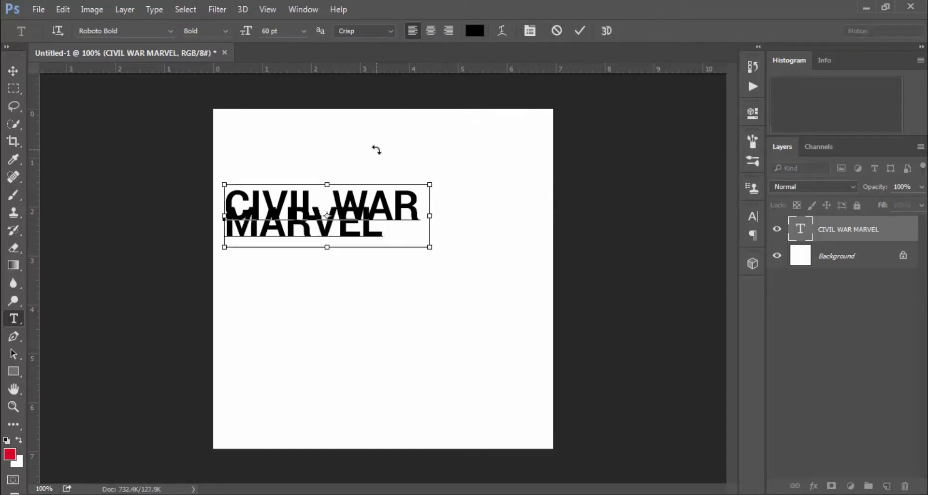
key(ctrl+a)
click(297, 10)
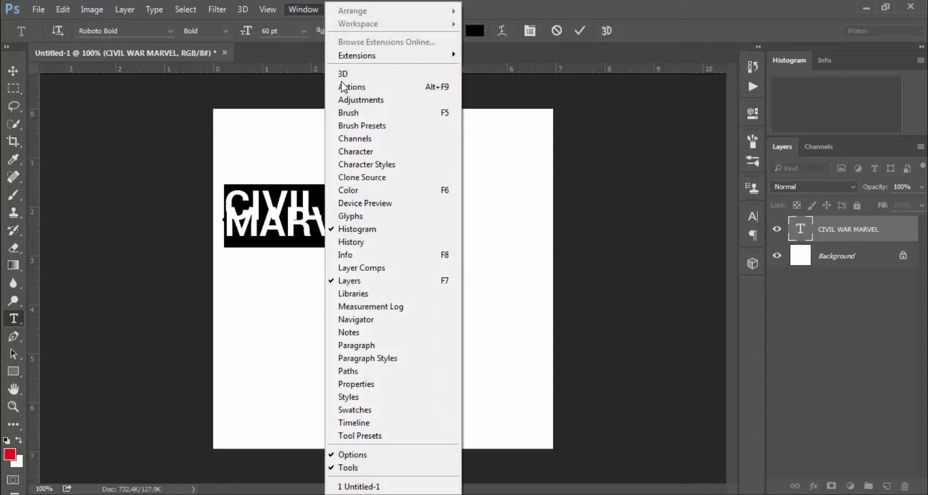
click(371, 151)
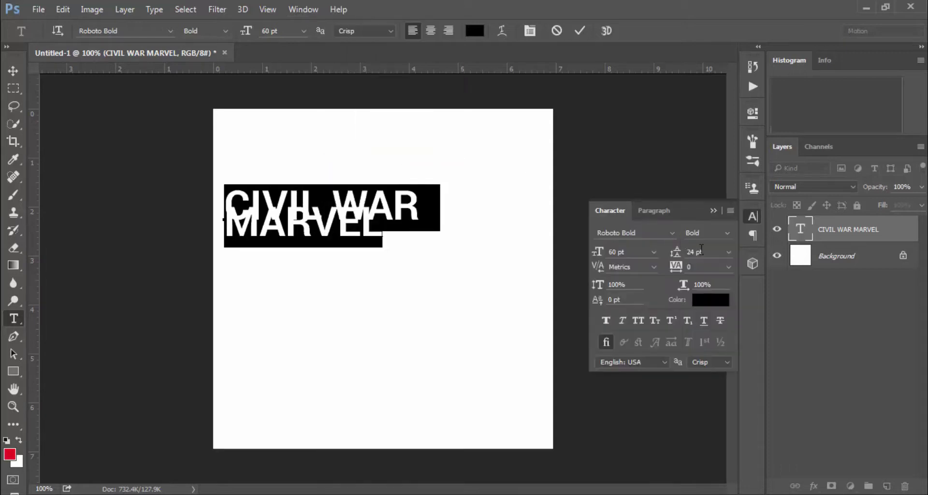
click(727, 253)
click(714, 10)
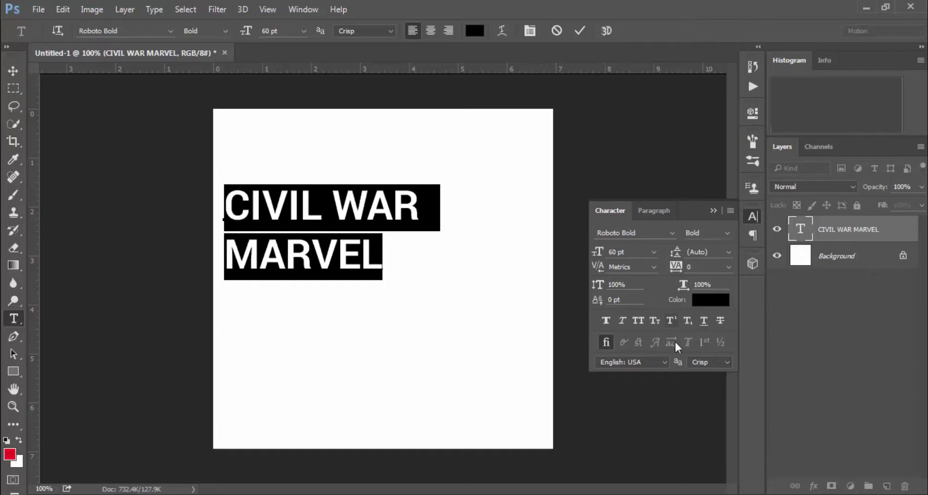
Centre-align the title text and move it to the upper centre of the canvas.
click(428, 33)
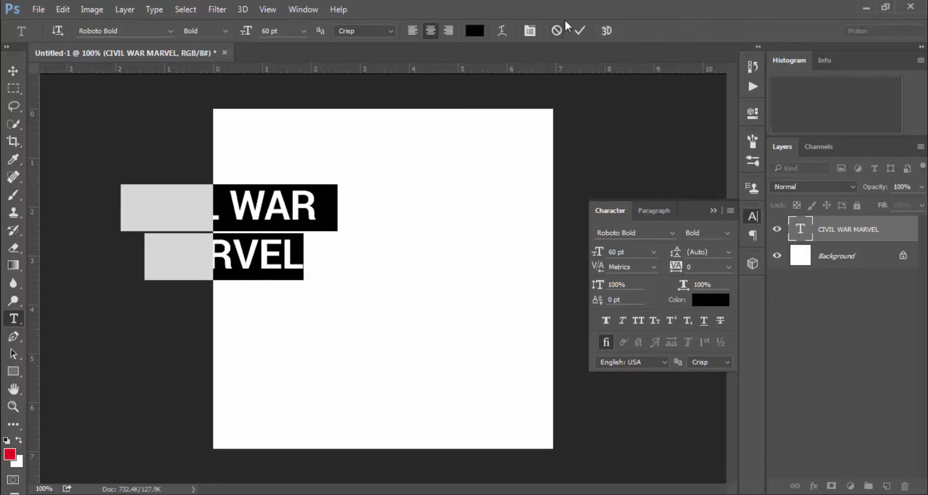
click(580, 32)
click(13, 71)
drag(259, 221, 416, 183)
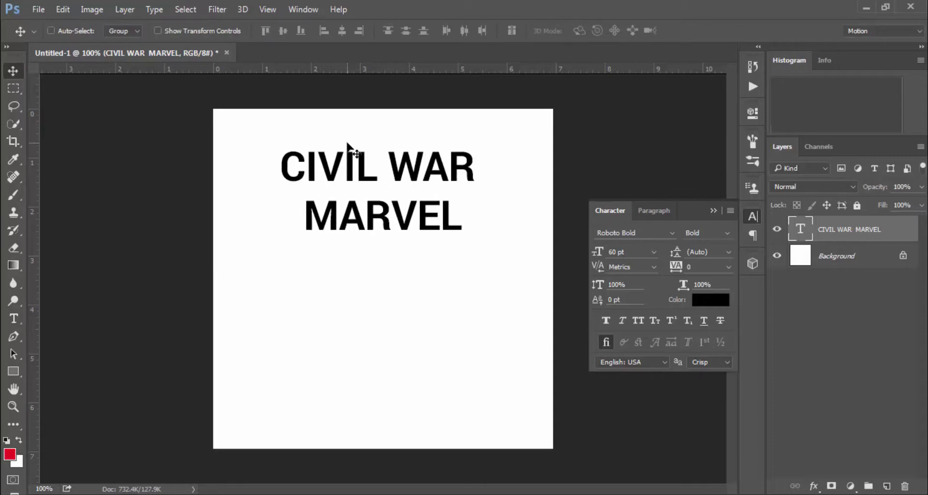
Enlarge the title to 72 pt, centre it horizontally, and nudge it into place.
key(t)
click(303, 31)
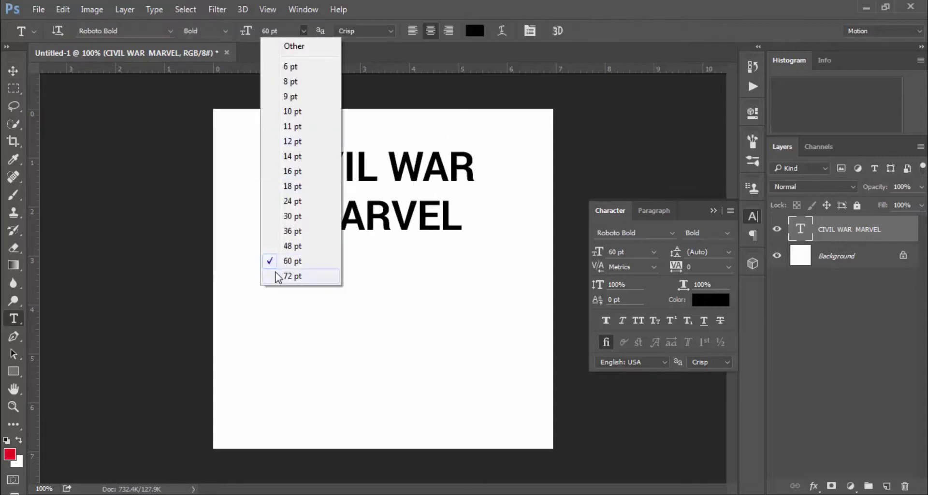
click(278, 276)
key(v)
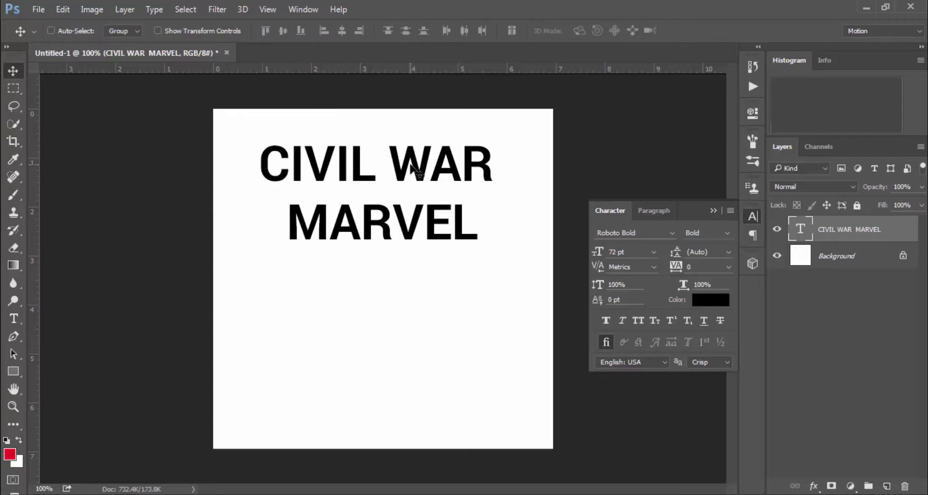
drag(426, 194, 432, 183)
click(712, 212)
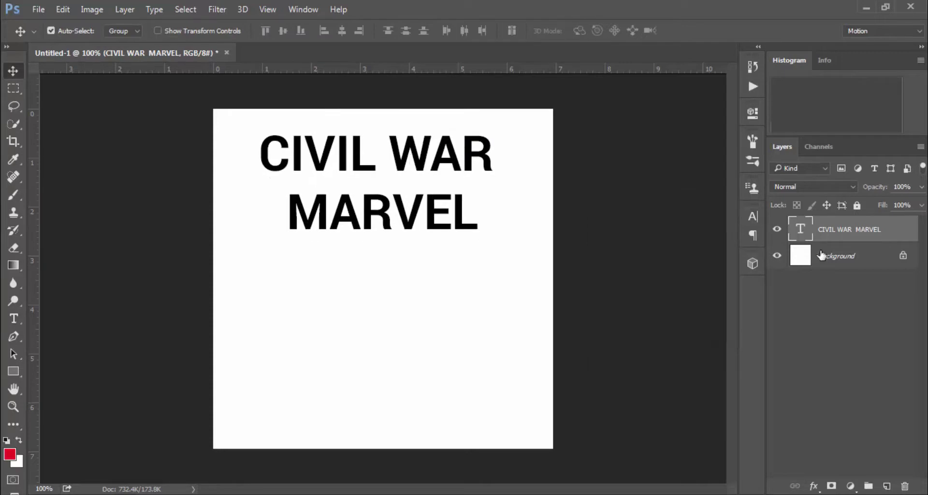
click(341, 31)
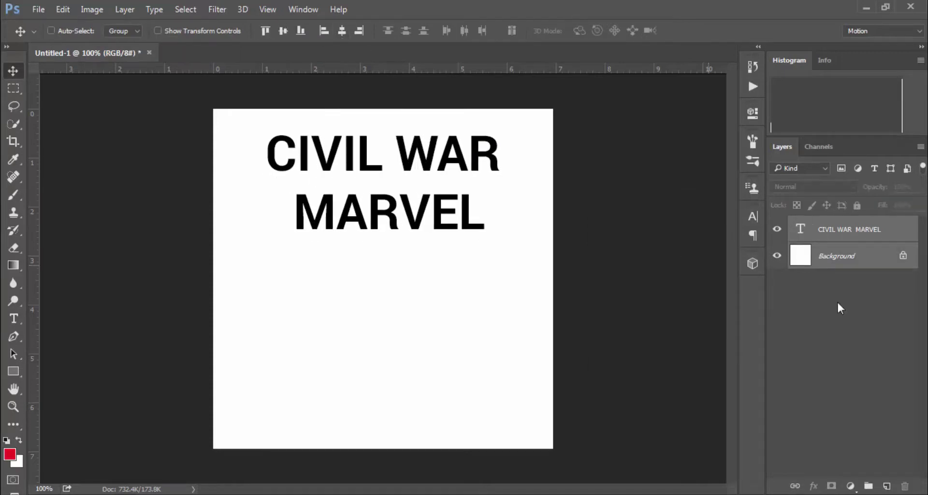
click(822, 234)
key(shift+Down)
key(shift+Down)
key(shift+Down)
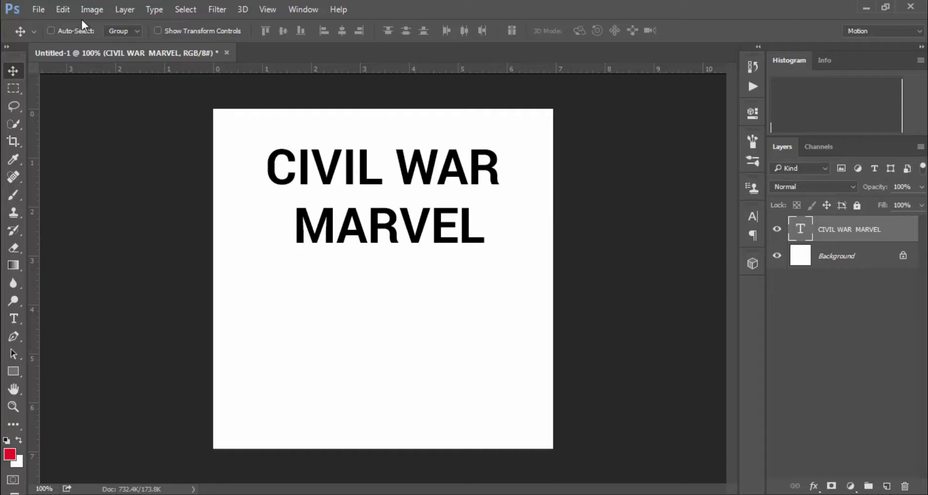
Open civil war 2016, copy it into the poster as Layer 1, and close its tab.
click(39, 9)
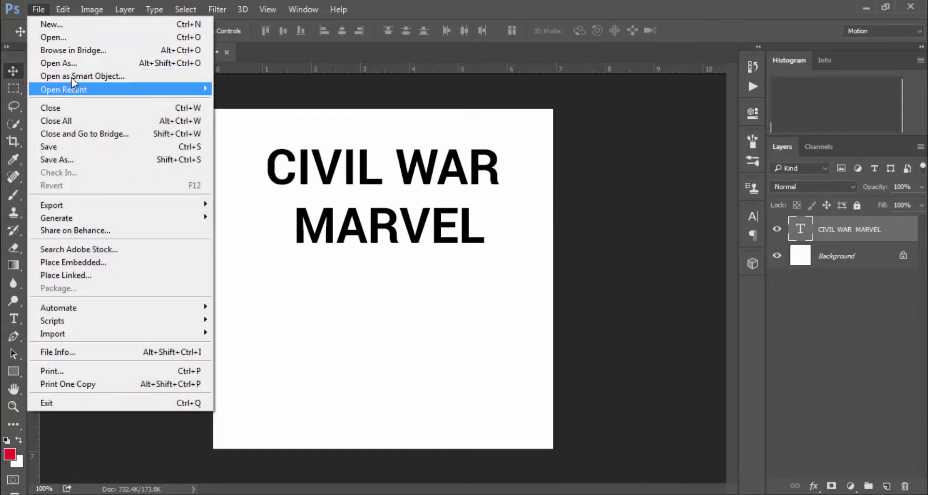
click(71, 38)
click(264, 199)
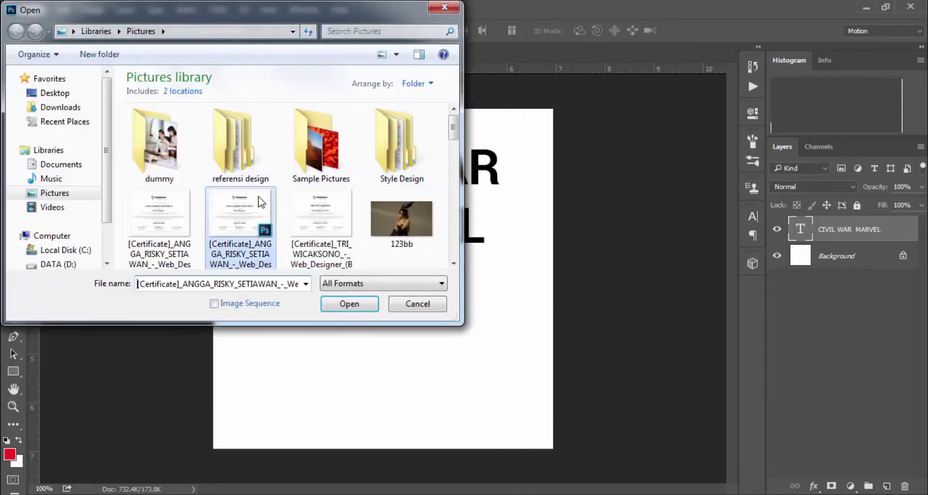
scroll(265, 201, down, 2)
scroll(265, 201, down, 2)
scroll(270, 212, up, 5)
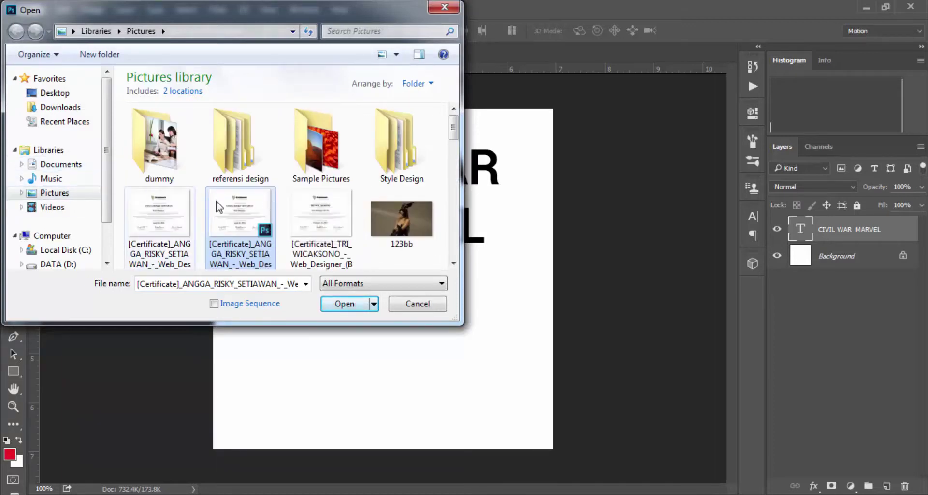
scroll(341, 207, down, 3)
scroll(341, 208, down, 3)
scroll(341, 208, down, 2)
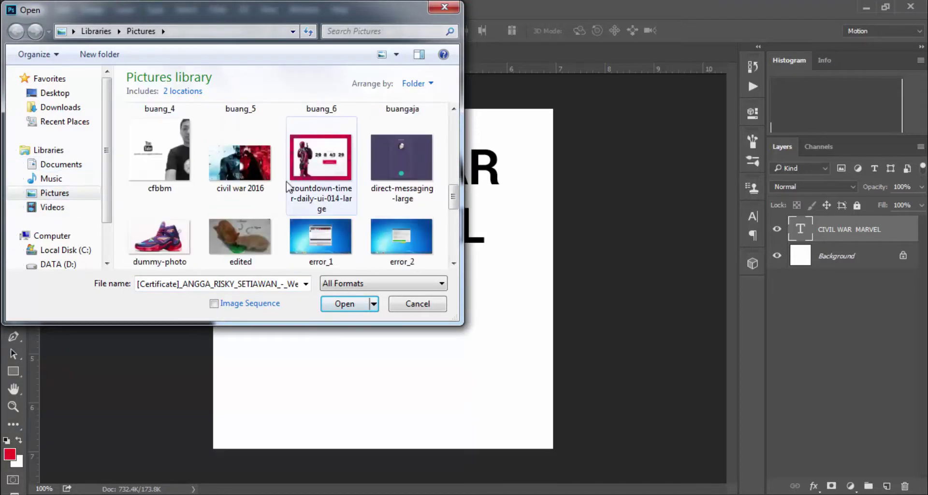
double_click(249, 194)
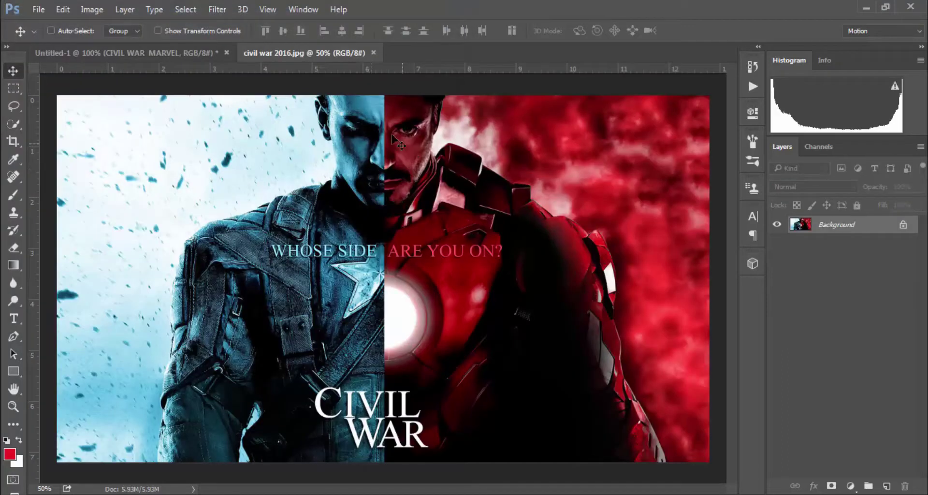
mouse_move(360, 133)
mouse_down()
mouse_move(203, 51)
mouse_move(361, 213)
mouse_up()
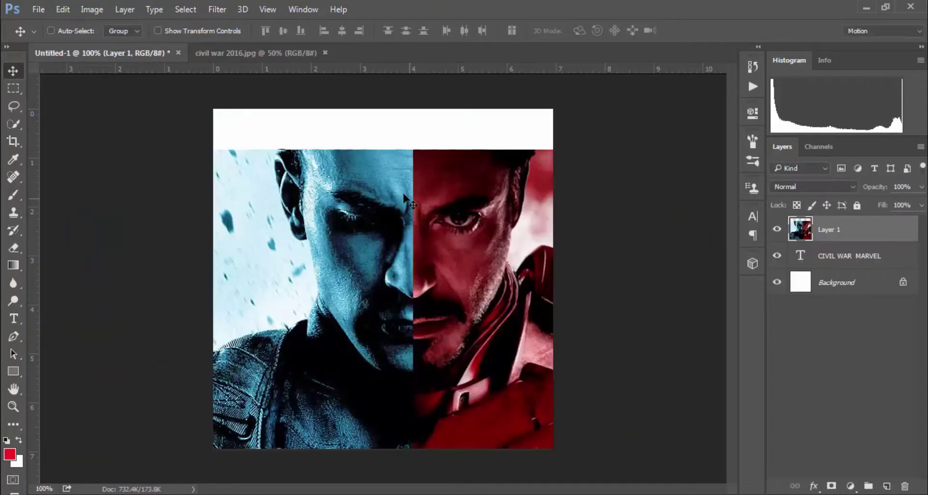
click(325, 52)
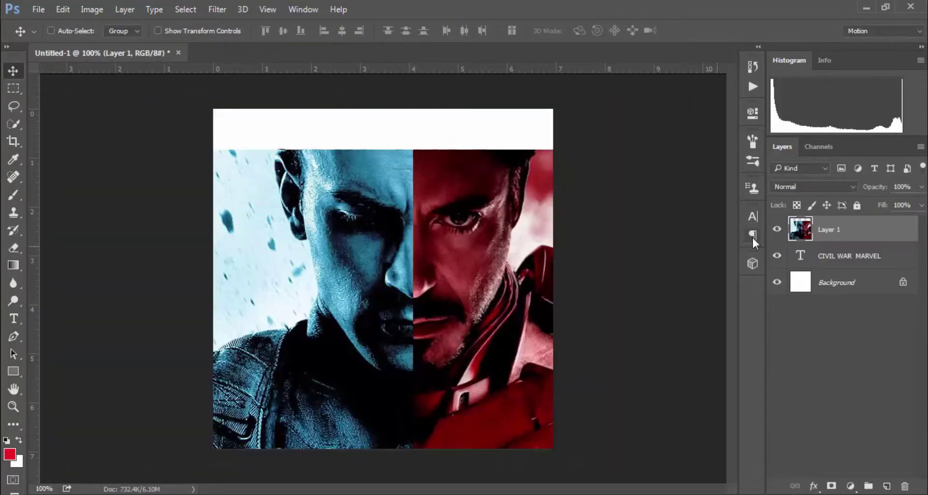
Clip Layer 1 to the CIVIL WAR MARVEL text and shift the image within the letters.
right_click(835, 238)
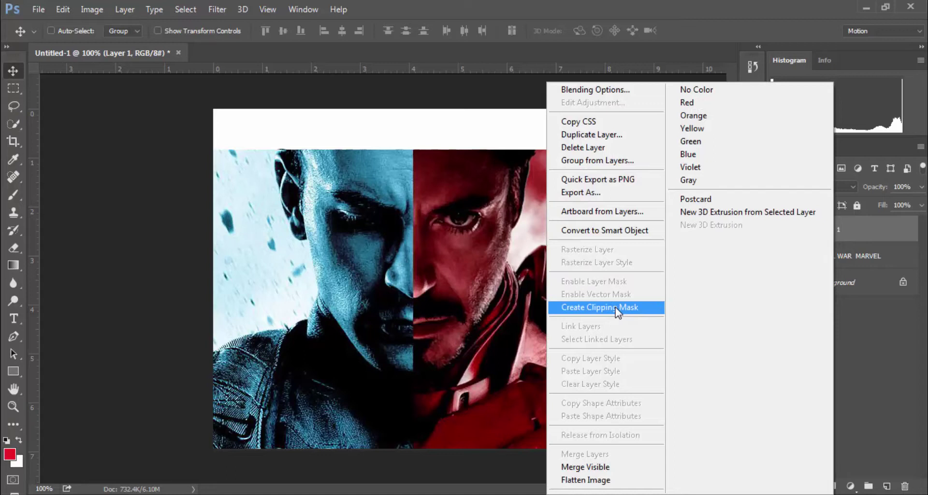
click(624, 305)
drag(508, 240, 476, 192)
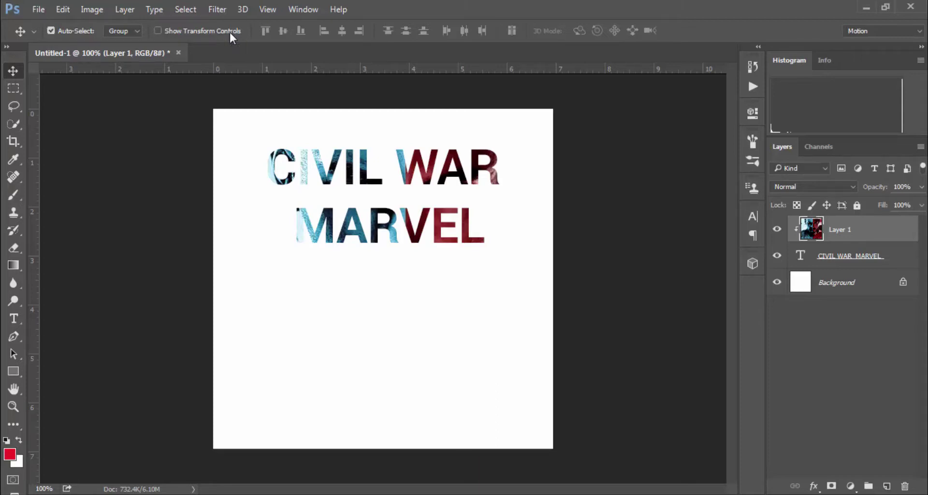
Free-transform the movie image down to about 21% and position it over the title letters.
key(ctrl+t)
drag(238, 169, 412, 169)
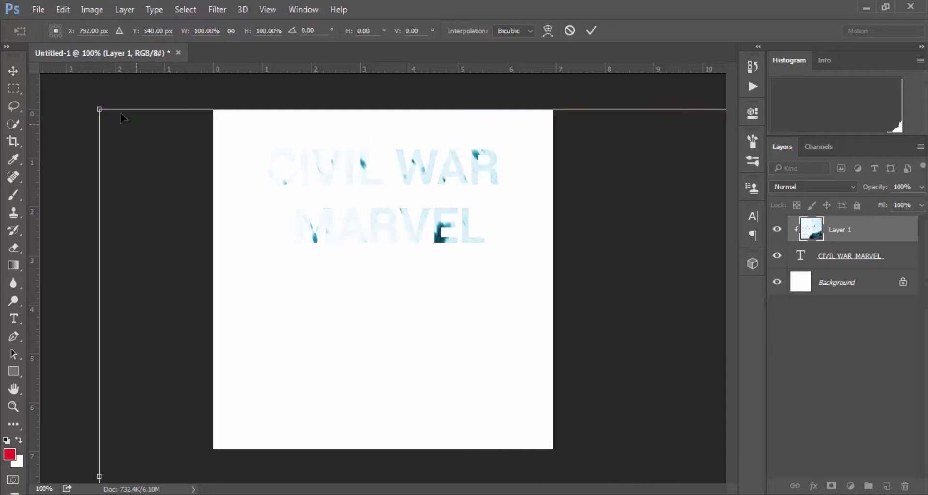
drag(100, 107, 146, 145)
mouse_move(331, 251)
mouse_down()
mouse_move(545, 346)
mouse_move(672, 438)
mouse_move(170, 95)
mouse_move(555, 304)
mouse_move(664, 386)
mouse_move(666, 368)
mouse_up()
mouse_move(718, 418)
mouse_down()
mouse_move(321, 159)
mouse_move(305, 169)
mouse_move(311, 172)
mouse_up()
drag(426, 213, 431, 232)
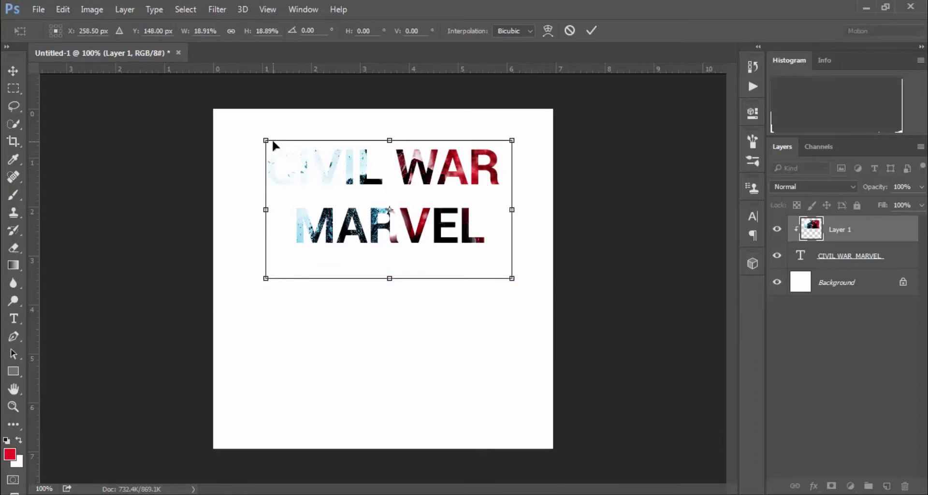
drag(270, 142, 238, 127)
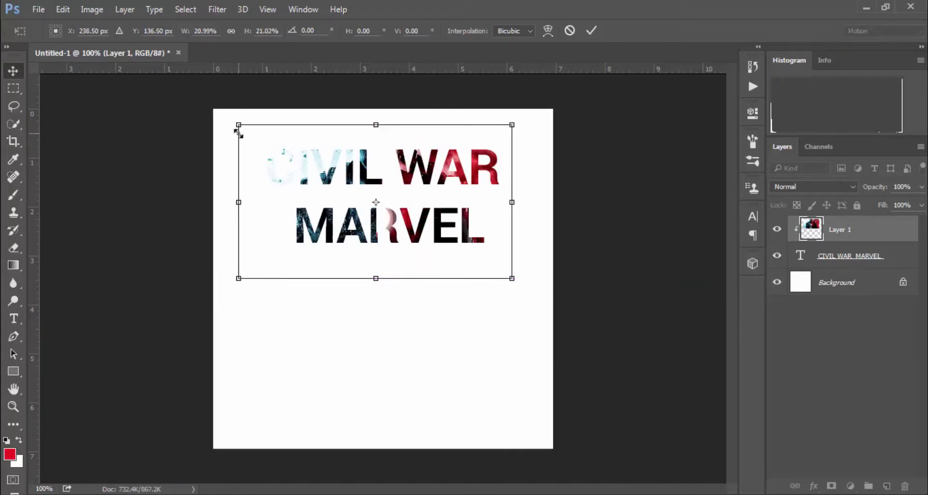
key(Return)
click(814, 257)
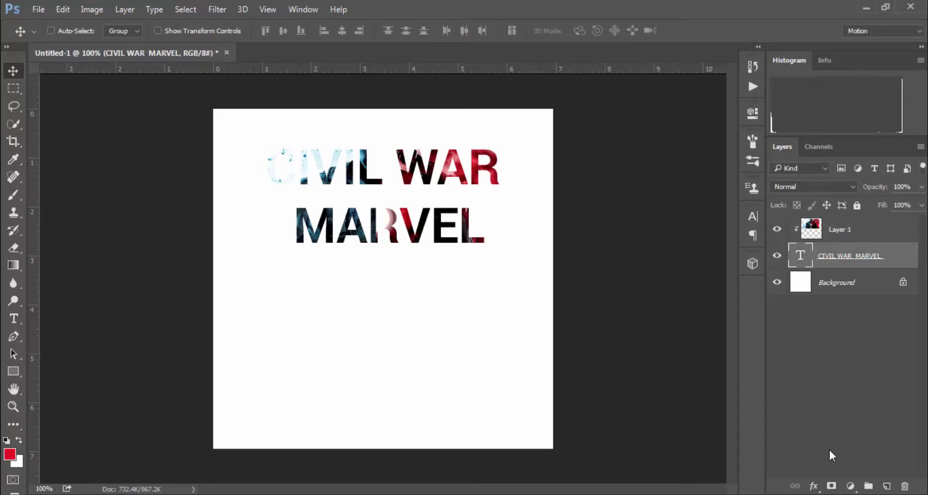
Add a 40% drop shadow to the title and nudge the clipped image inside the letters.
click(817, 485)
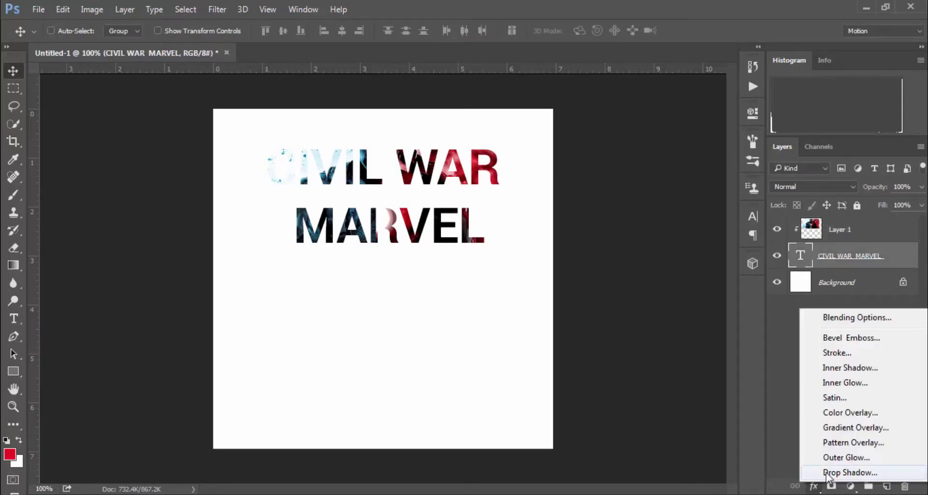
click(851, 469)
drag(523, 64, 558, 300)
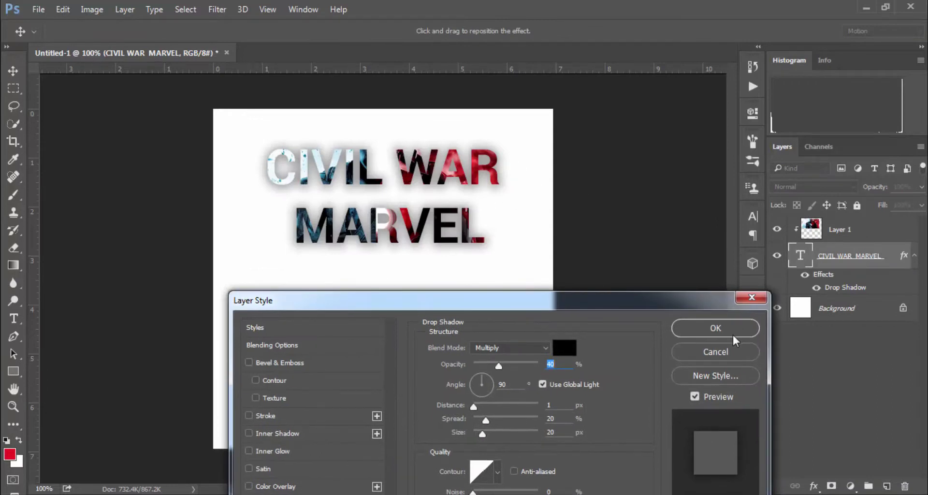
click(714, 327)
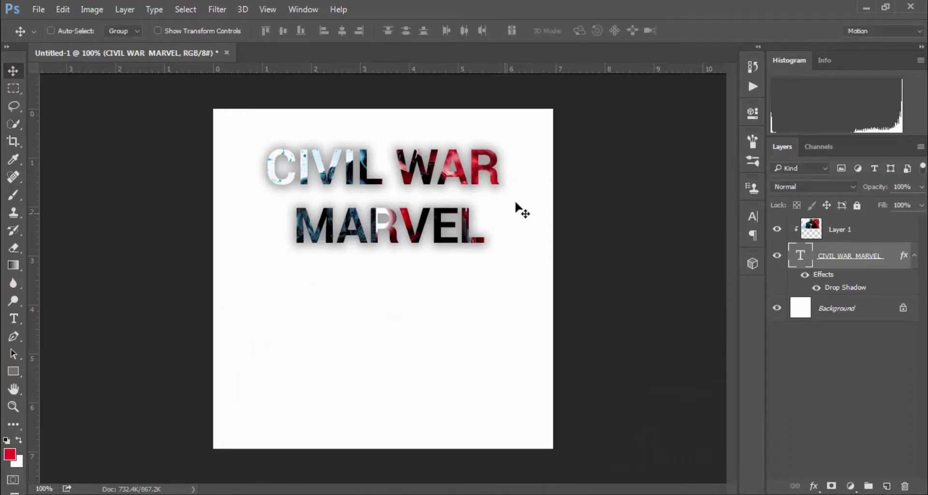
click(853, 231)
drag(401, 184, 395, 186)
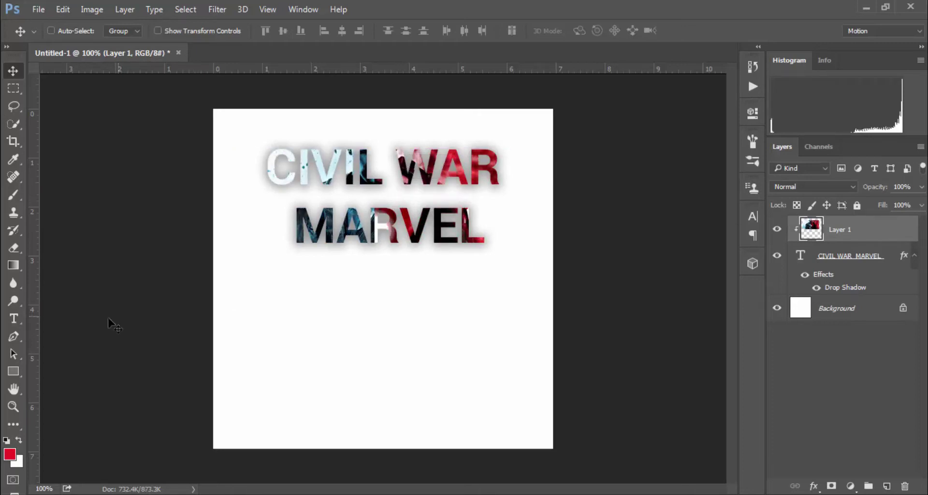
Draw a red 167 × 112 px rectangle at lower left, then bring up Layer 1's options.
click(19, 369)
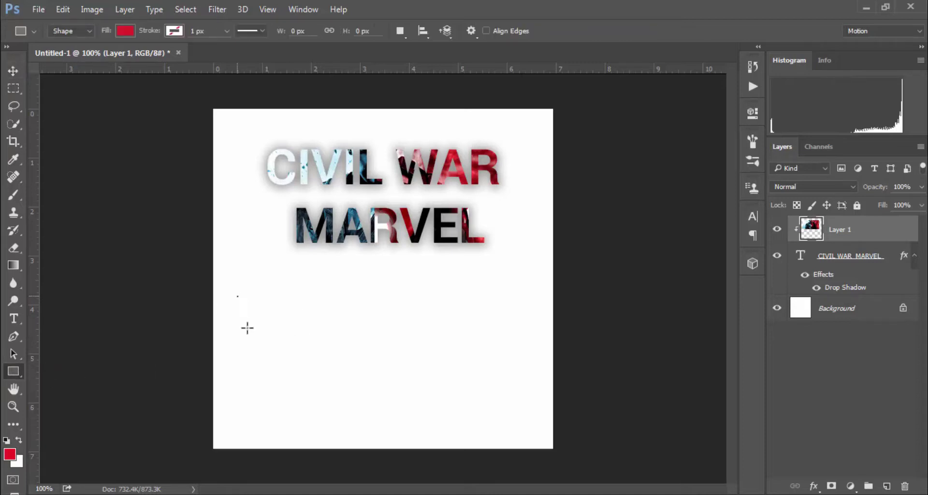
drag(247, 328, 350, 372)
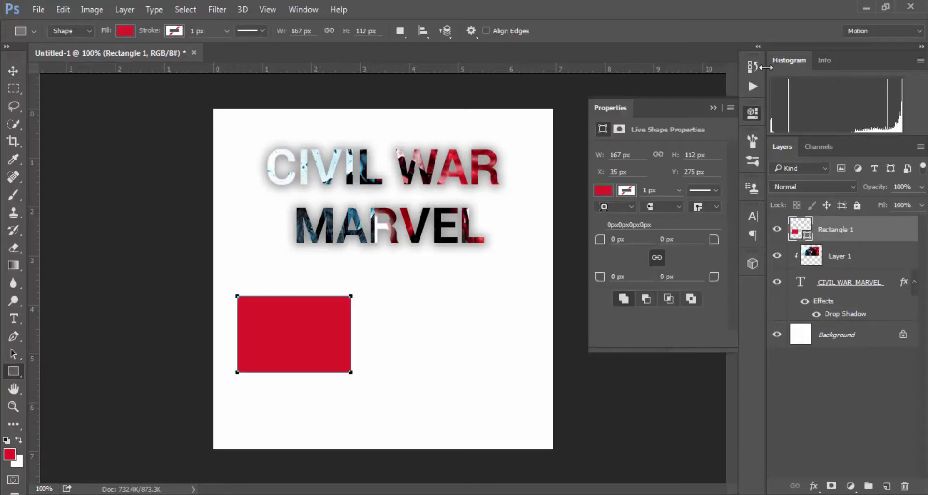
click(724, 104)
click(849, 256)
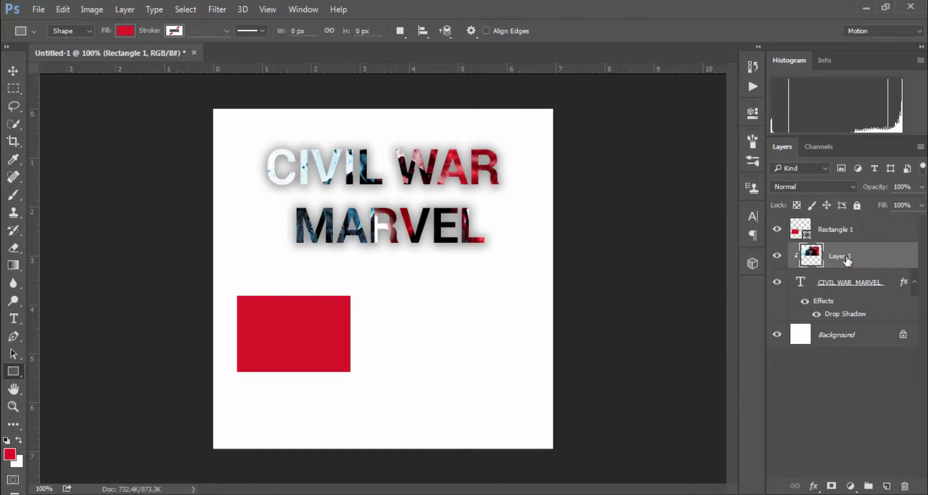
key(v)
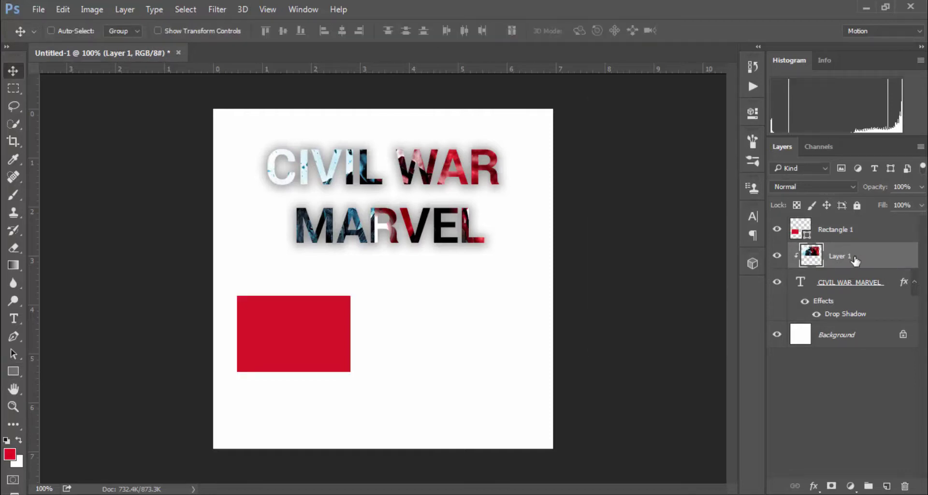
right_click(853, 260)
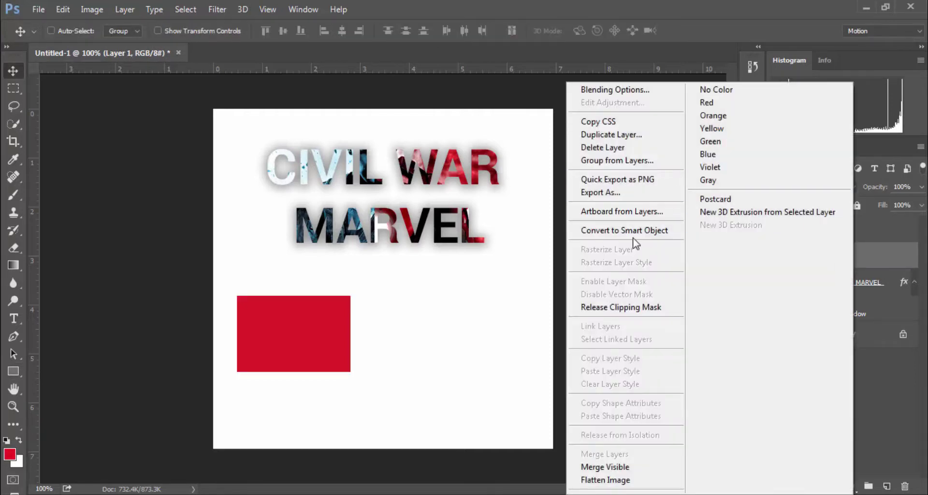
Duplicate the movie image layer as Layer 1 copy and clip it to Rectangle 1.
click(624, 136)
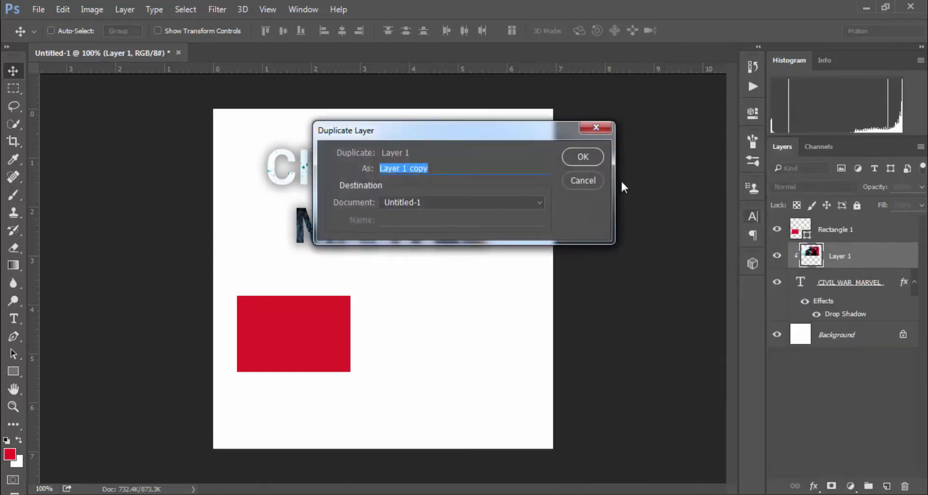
click(585, 156)
drag(832, 259, 833, 237)
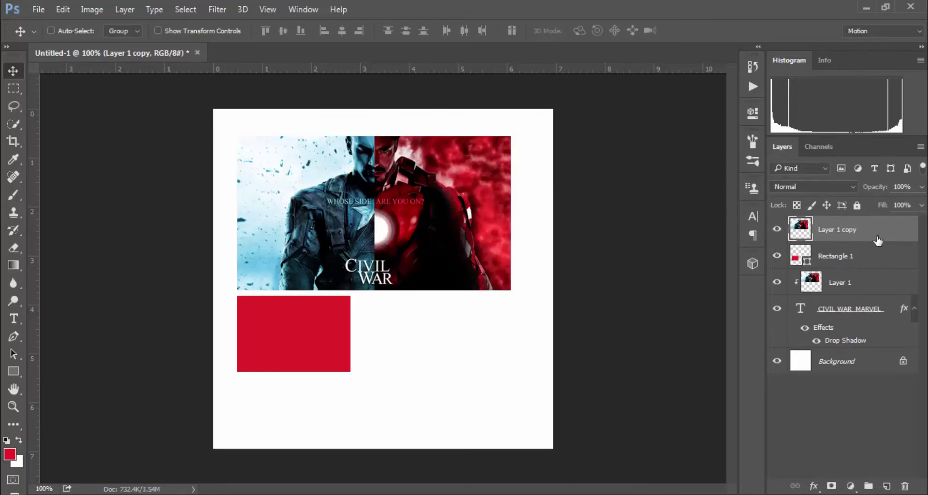
right_click(841, 232)
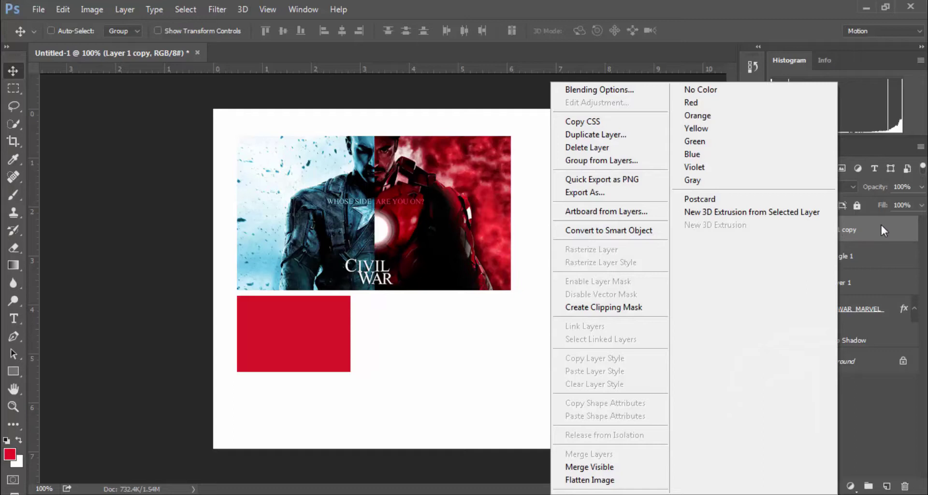
click(623, 308)
Scale the clipped image copy to about 68% and fit it inside the red rectangle.
mouse_move(289, 236)
mouse_down()
mouse_move(370, 363)
mouse_move(356, 348)
mouse_up()
key(ctrl+t)
drag(446, 450, 358, 401)
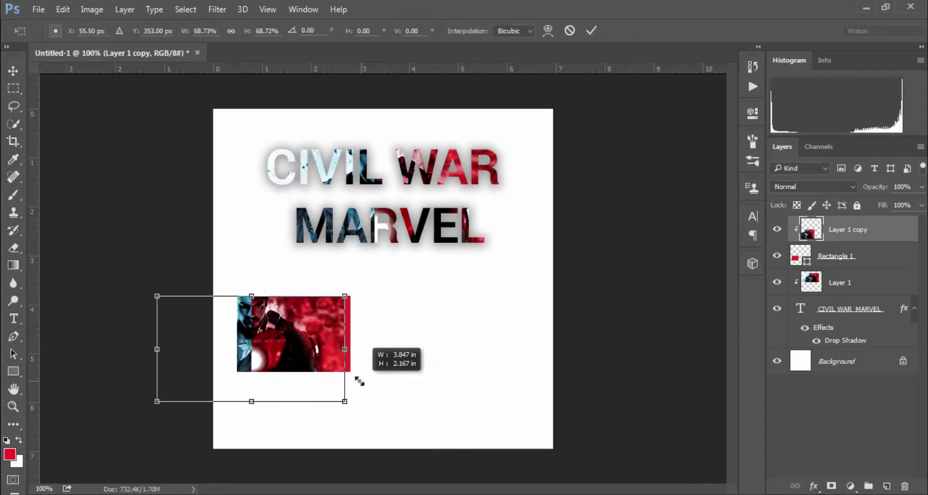
drag(322, 360, 362, 344)
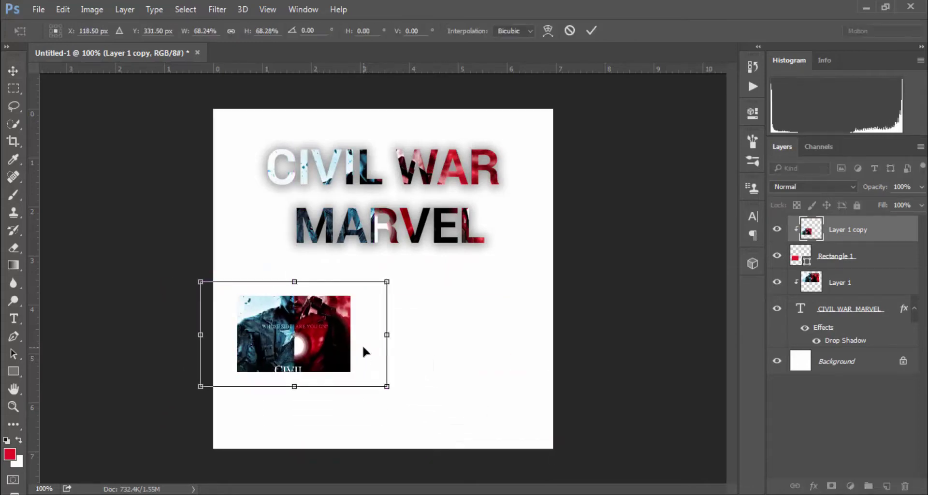
key(Return)
Apply a Drop Shadow layer effect to Rectangle 1.
click(847, 261)
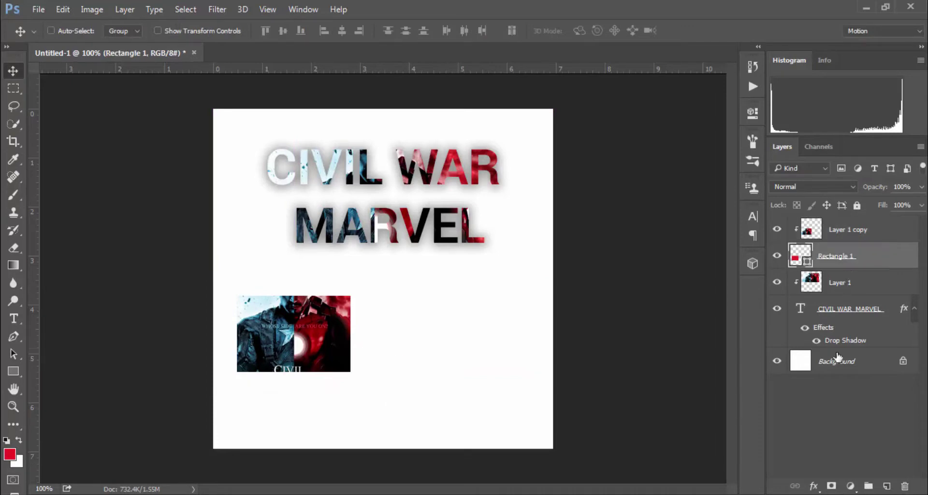
click(814, 485)
click(850, 472)
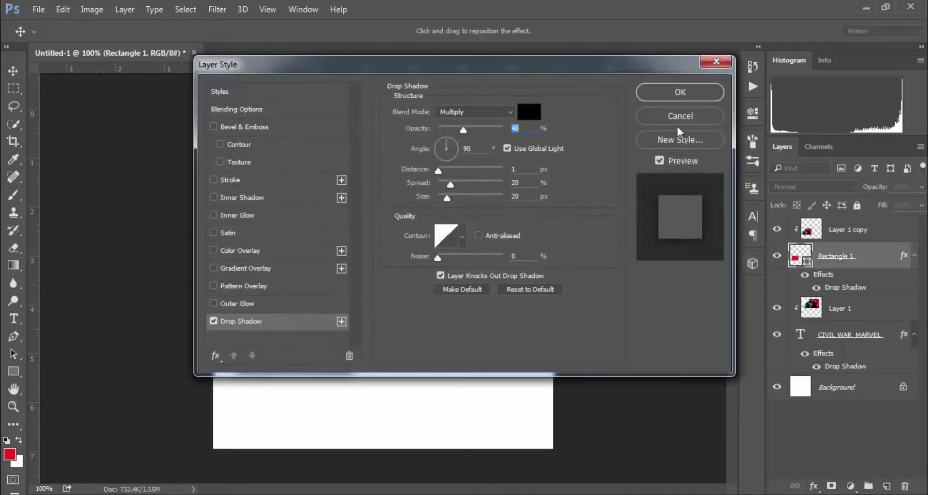
click(678, 91)
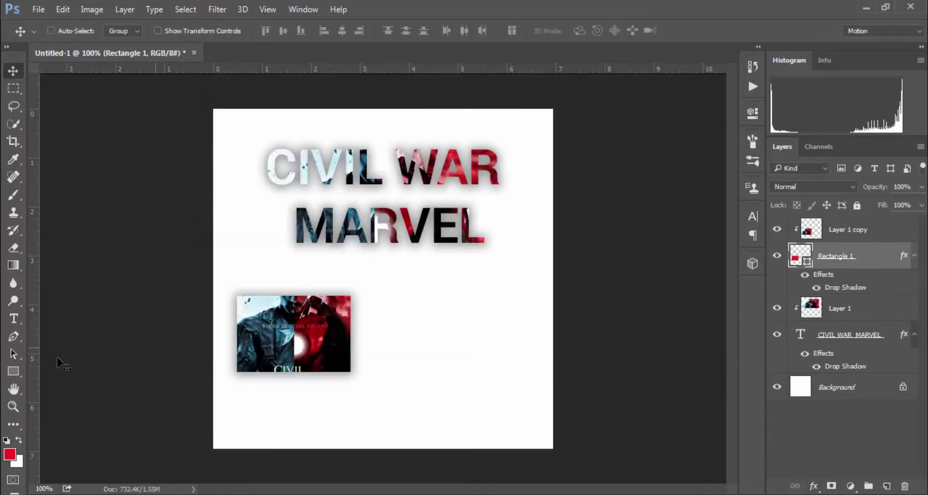
Draw two trial circles right of the rectangle and delete both misplaced attempts.
drag(10, 370, 57, 394)
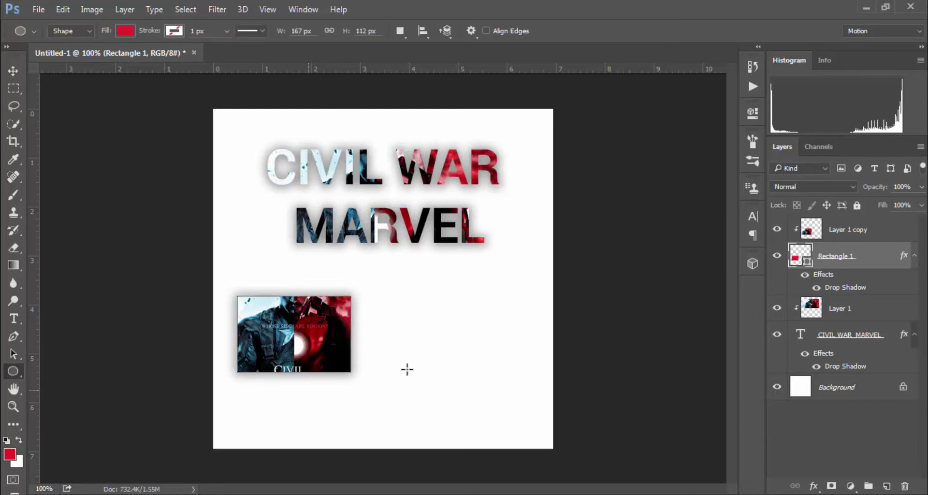
drag(401, 310, 503, 391)
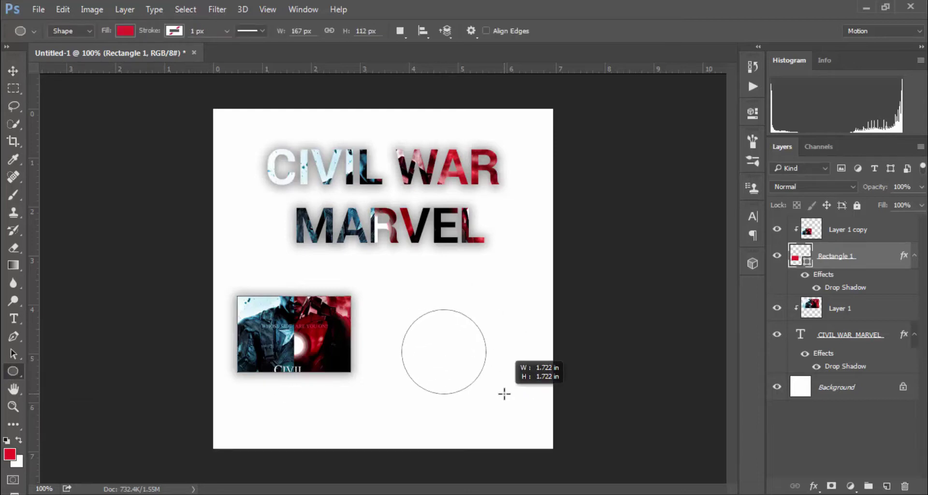
click(713, 107)
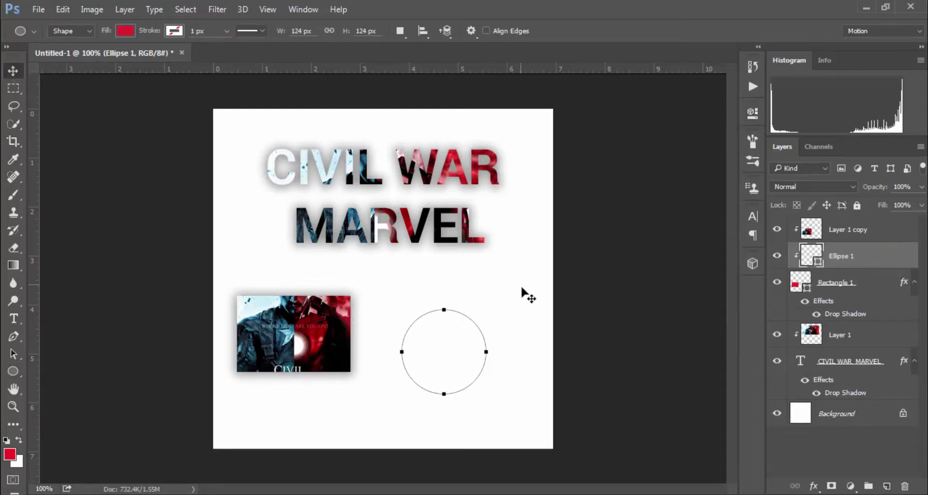
key(v)
key(Delete)
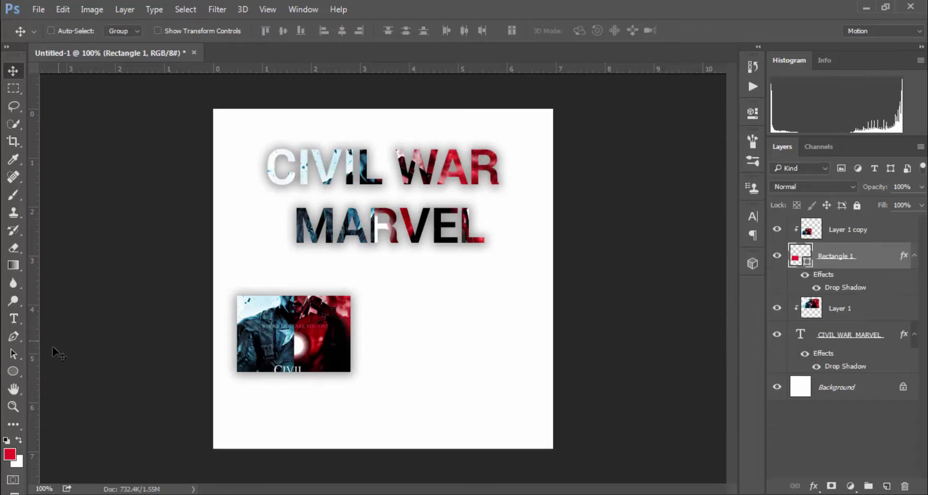
click(13, 371)
drag(406, 305, 486, 393)
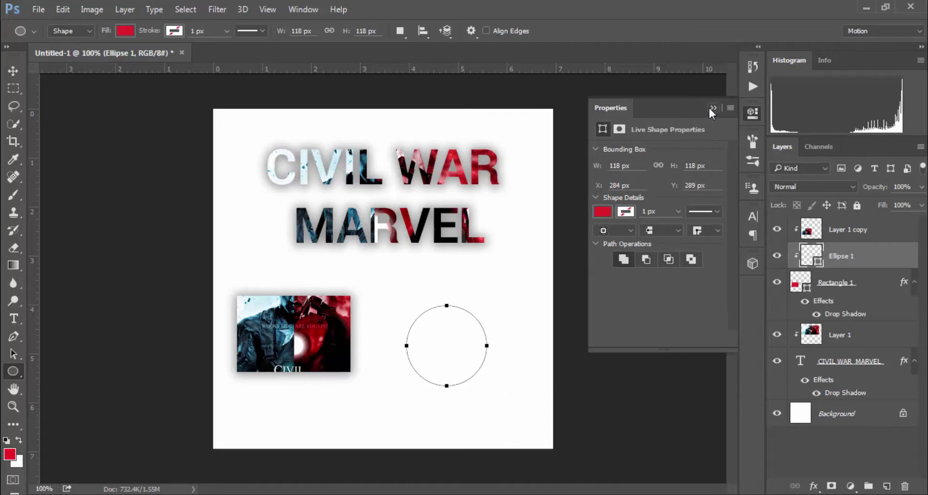
click(709, 109)
key(Delete)
Draw the 127 × 127 px red circle Ellipse 1 at the top of the layer stack.
click(849, 237)
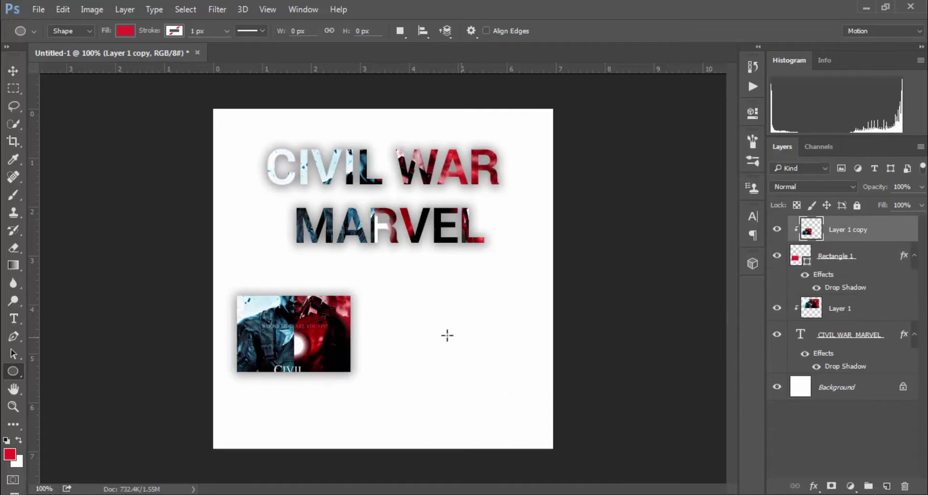
drag(392, 294, 508, 380)
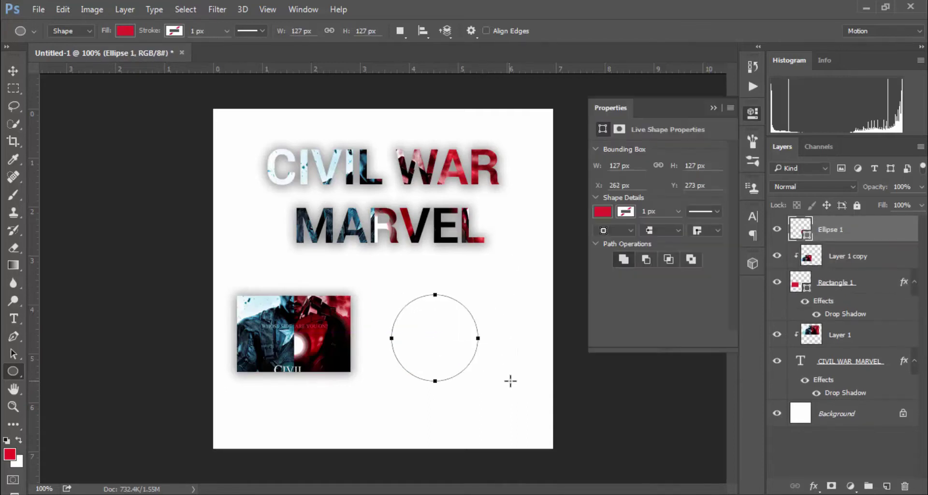
click(711, 107)
key(v)
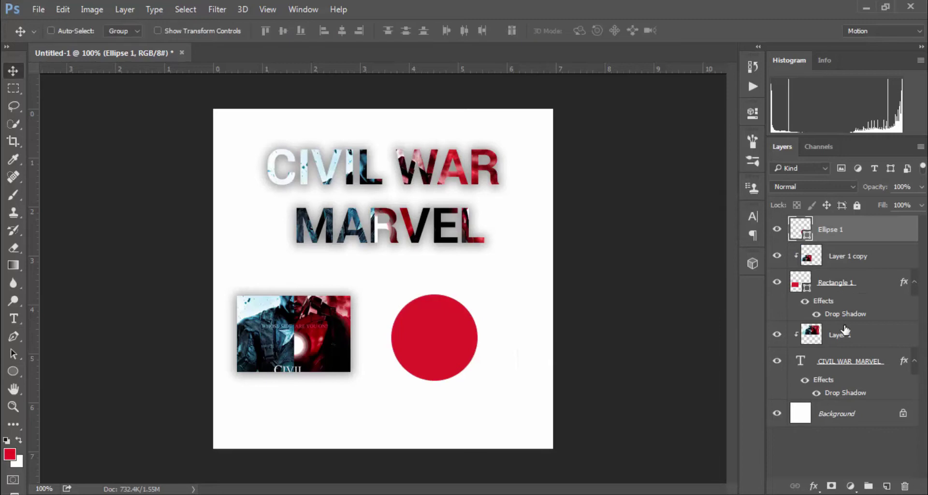
click(845, 332)
Clip Layer 1 copy 2 inside the circle, positioned to show the two faces.
right_click(821, 324)
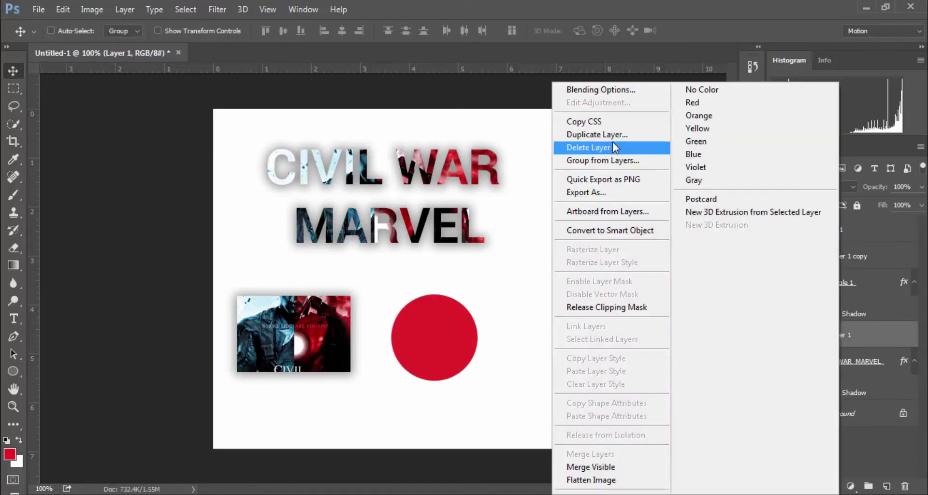
click(612, 135)
click(583, 157)
drag(824, 333, 843, 227)
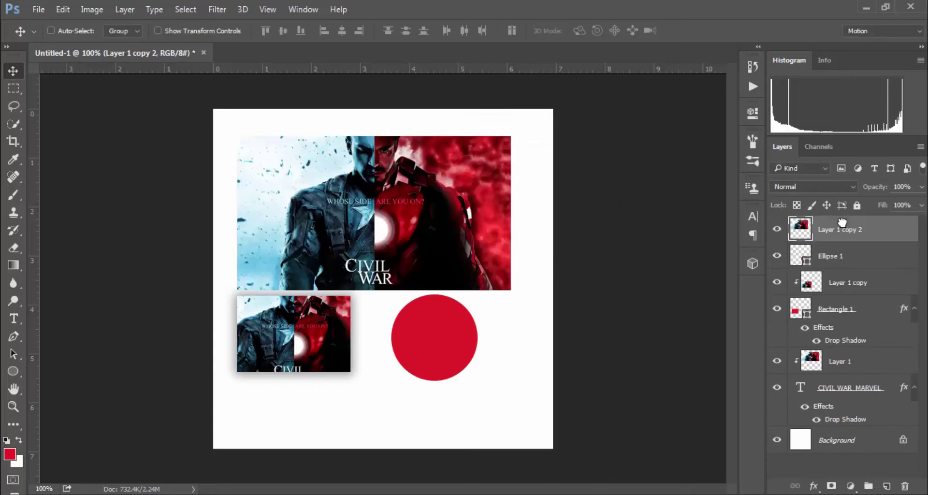
right_click(828, 233)
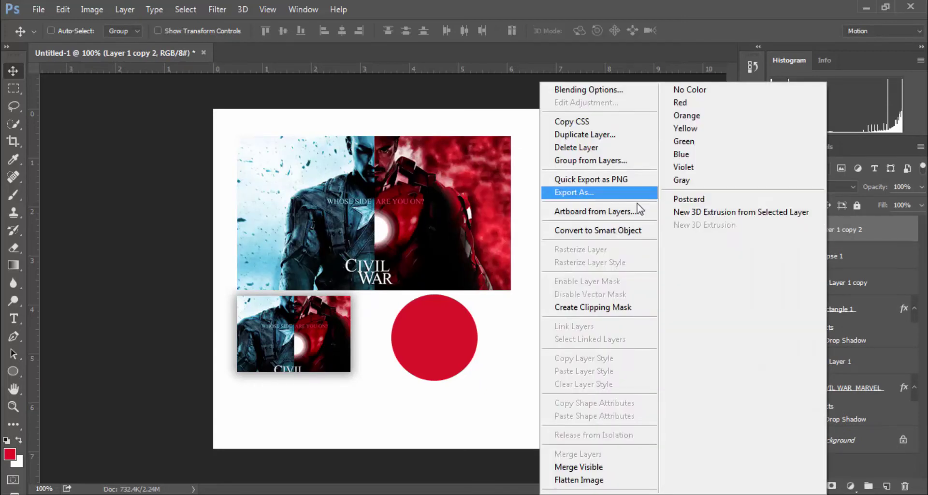
click(592, 306)
drag(431, 238, 493, 391)
click(830, 264)
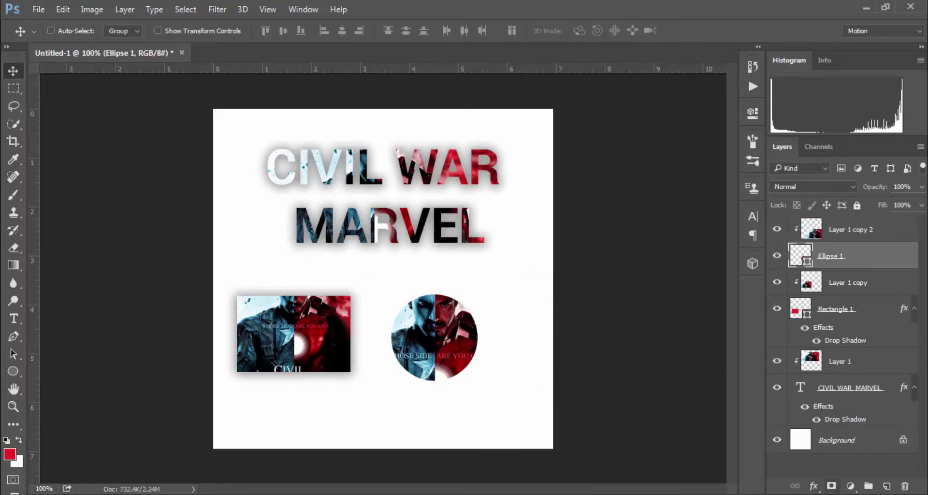
Apply a Drop Shadow layer effect to the Ellipse 1 circle.
click(813, 486)
click(853, 471)
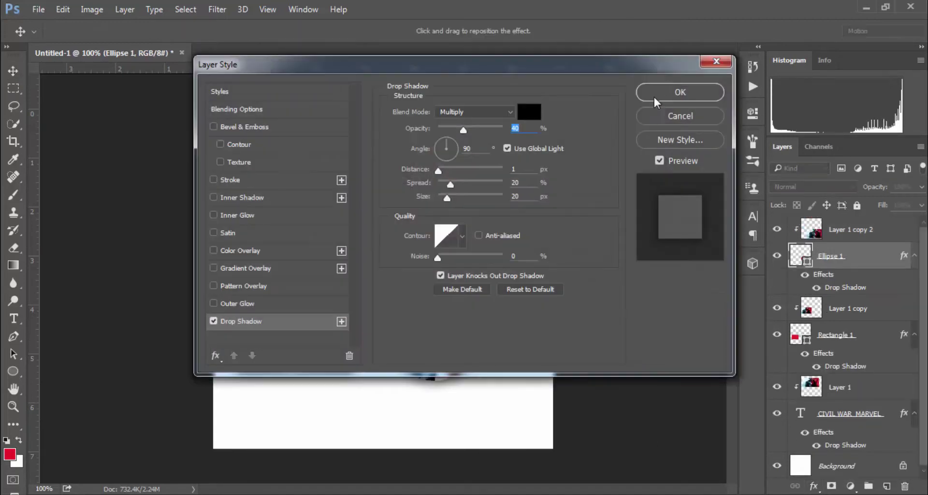
click(666, 93)
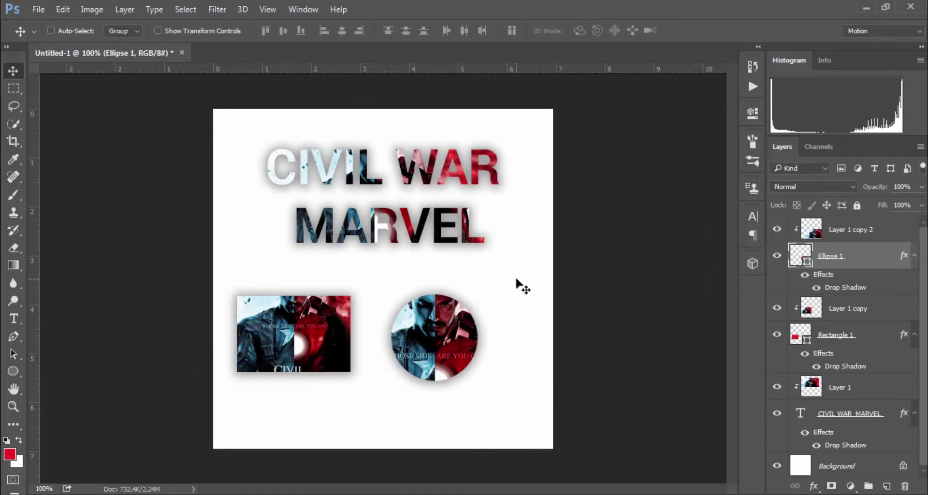